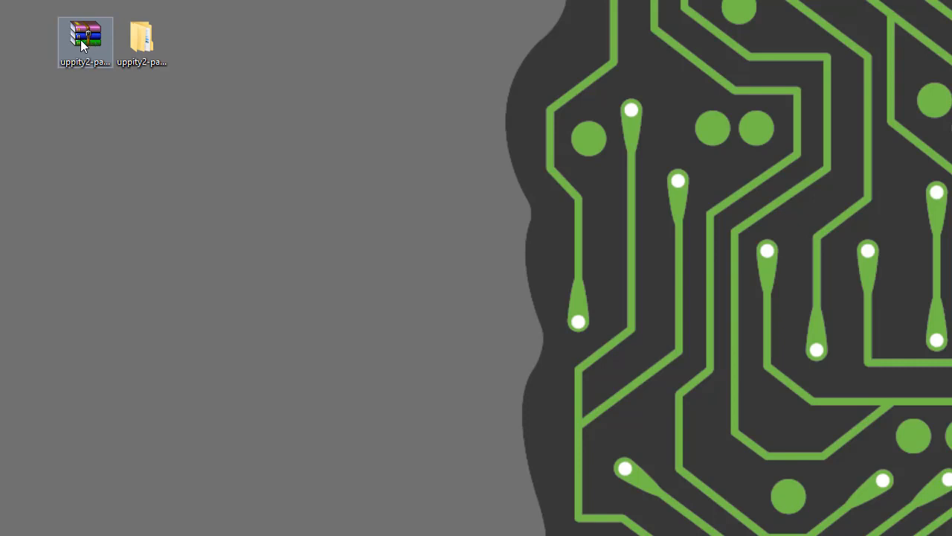
Open the uppity2-package folder and bring up the doc.html documentation from its docs folder in the browser.
double_click(146, 46)
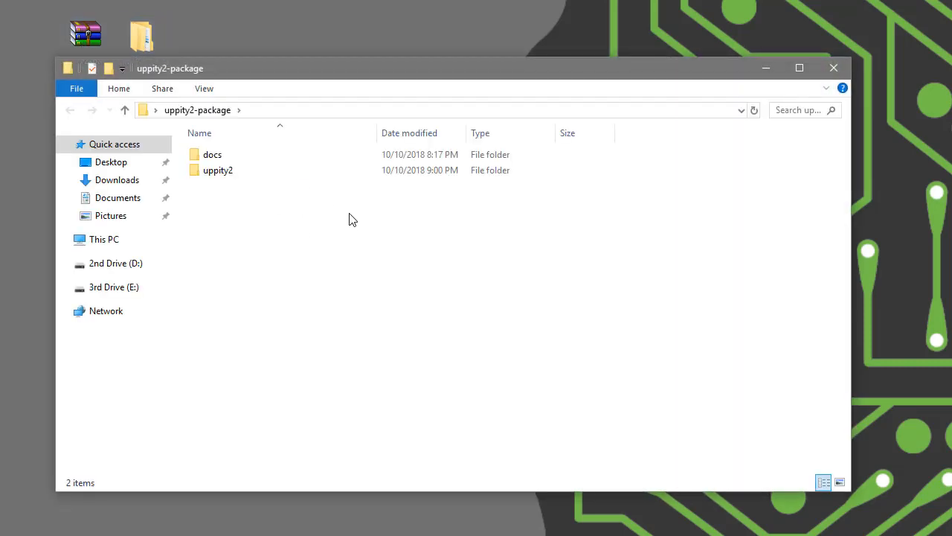
click(213, 156)
click(221, 172)
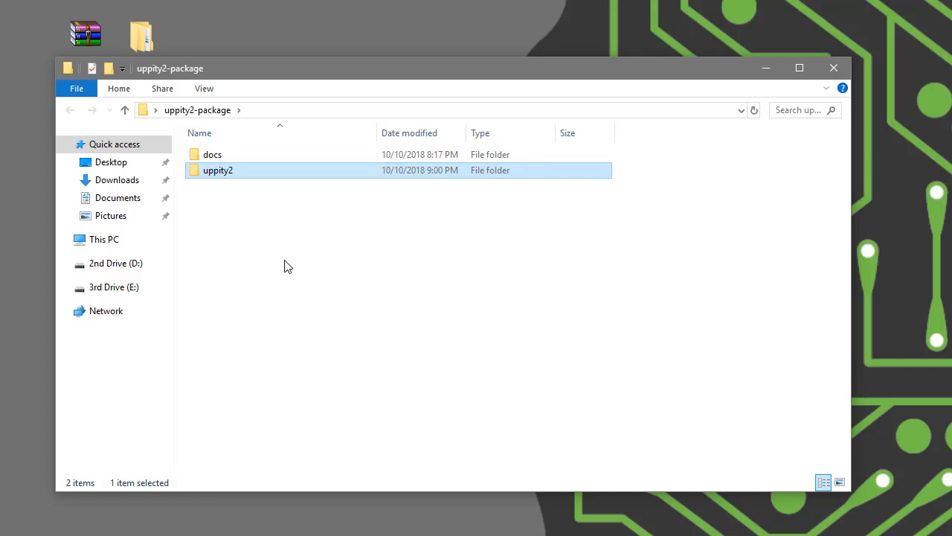
double_click(212, 158)
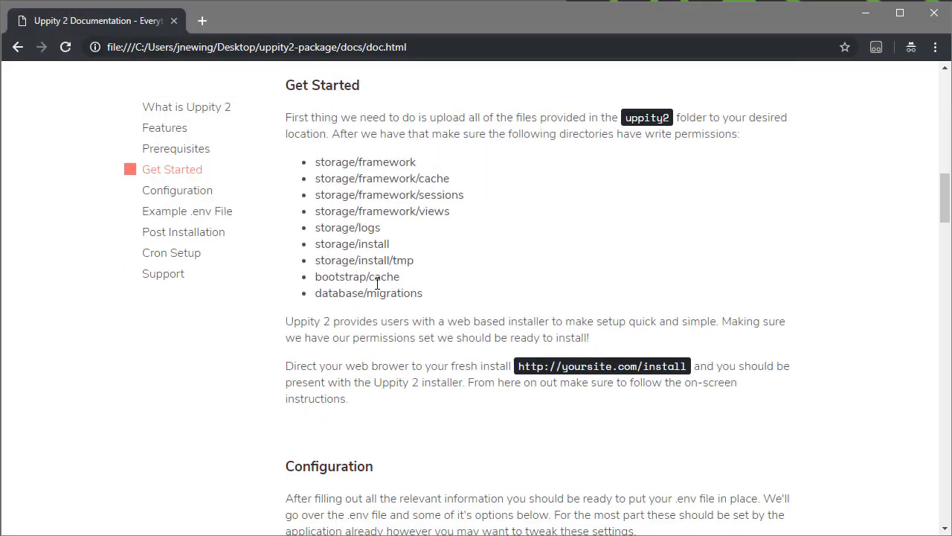
Look through the What is Uppity 2, Features and Get Started sections of the documentation.
click(202, 110)
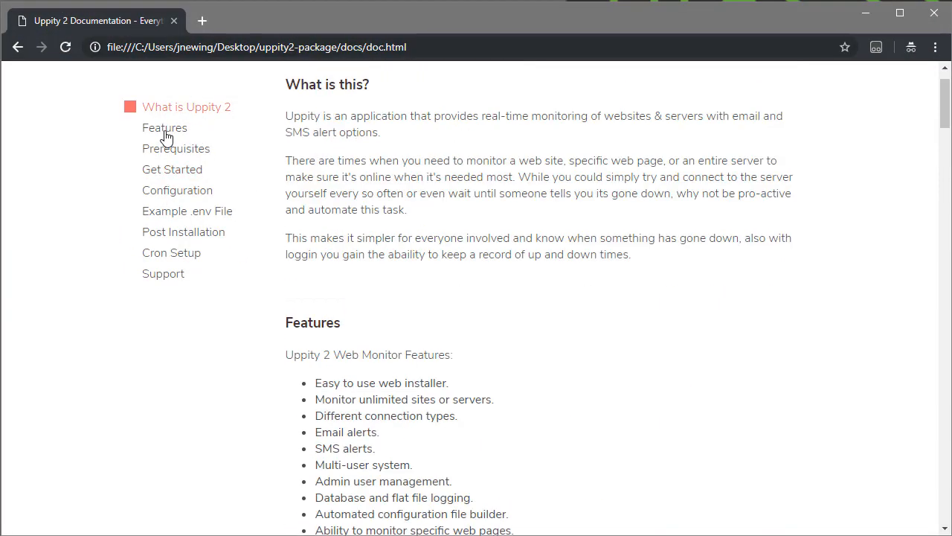
click(169, 131)
click(182, 175)
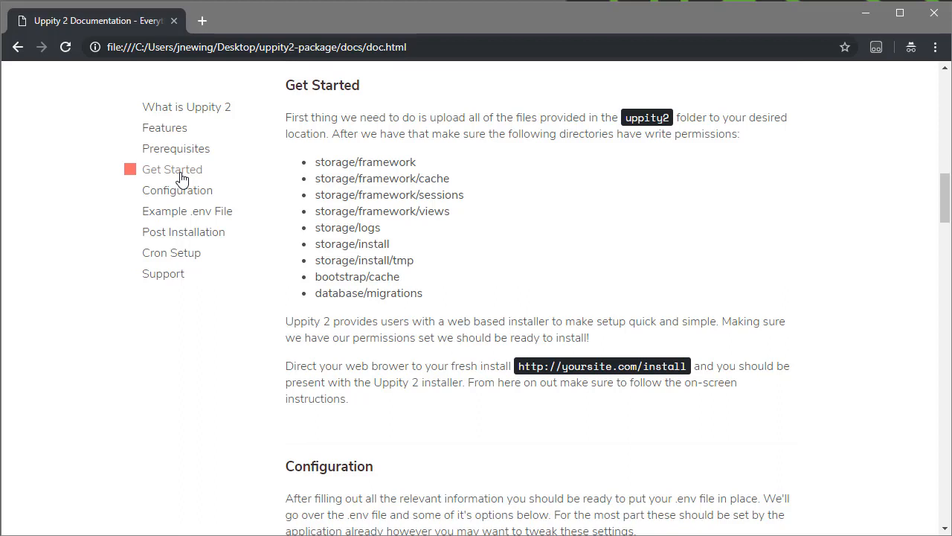
Switch to FlashFXP and select all files and folders inside the local uppity2 folder.
key(alt+Tab)
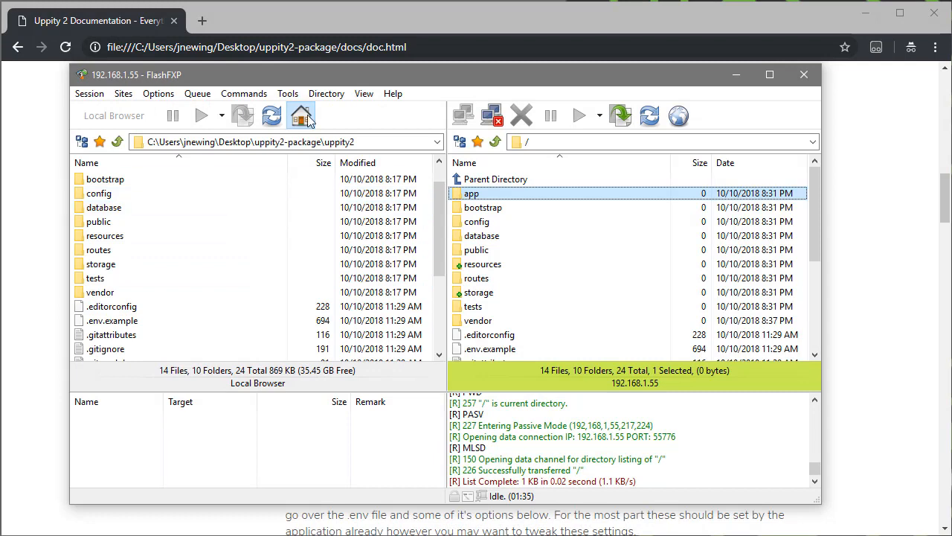
click(116, 140)
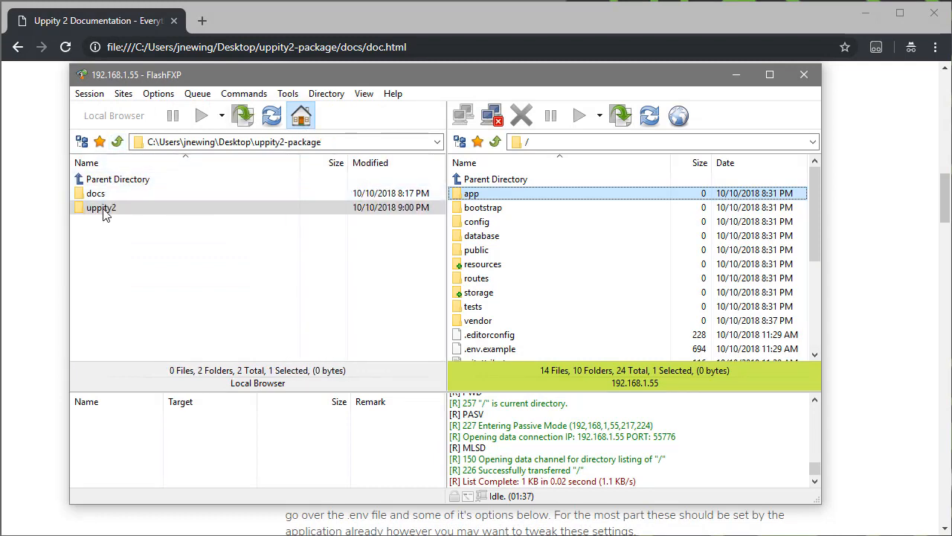
double_click(109, 210)
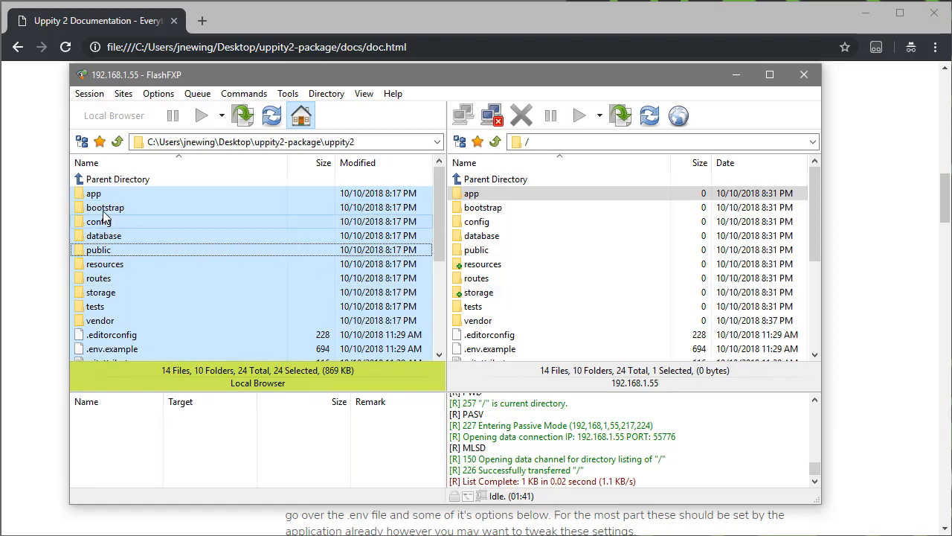
drag(96, 195, 131, 236)
click(607, 278)
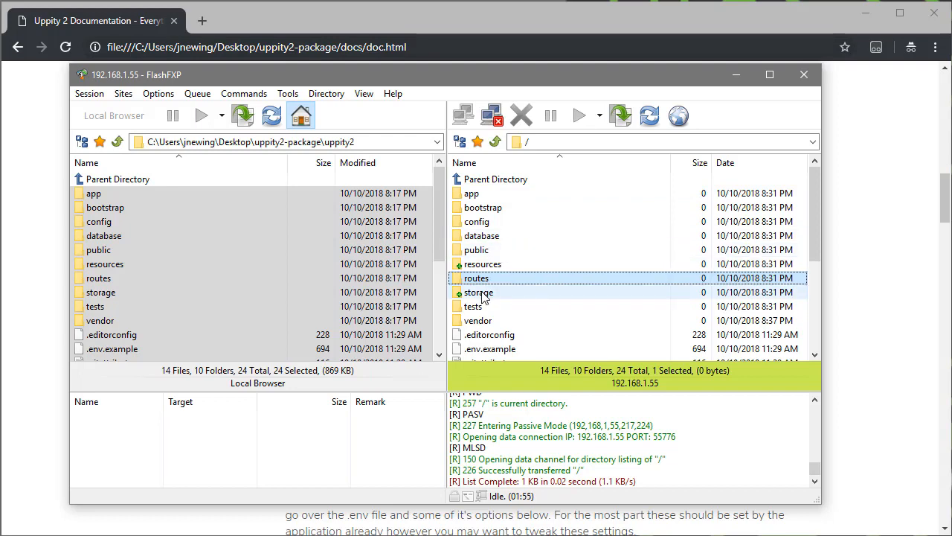
Check the documentation's list of directories that need write permissions and return to FlashFXP.
key(alt+Tab)
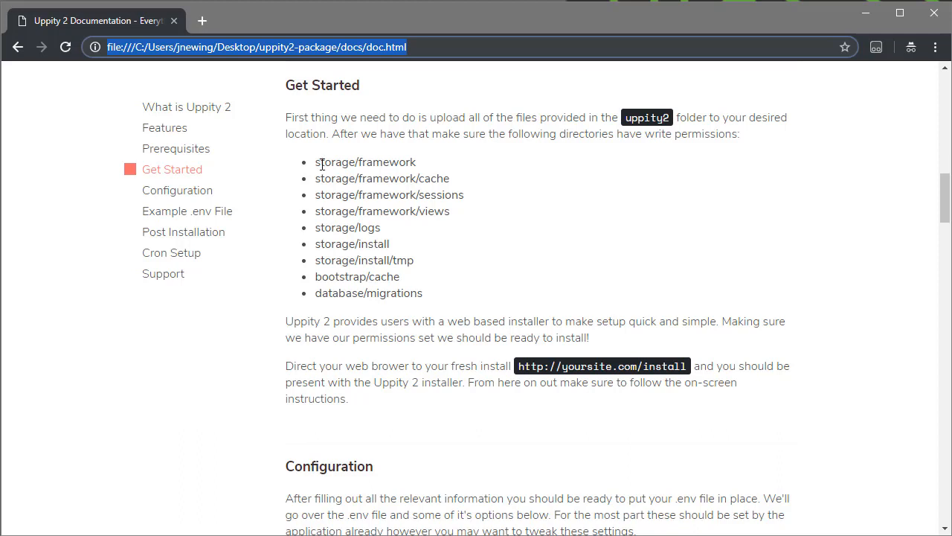
click(395, 167)
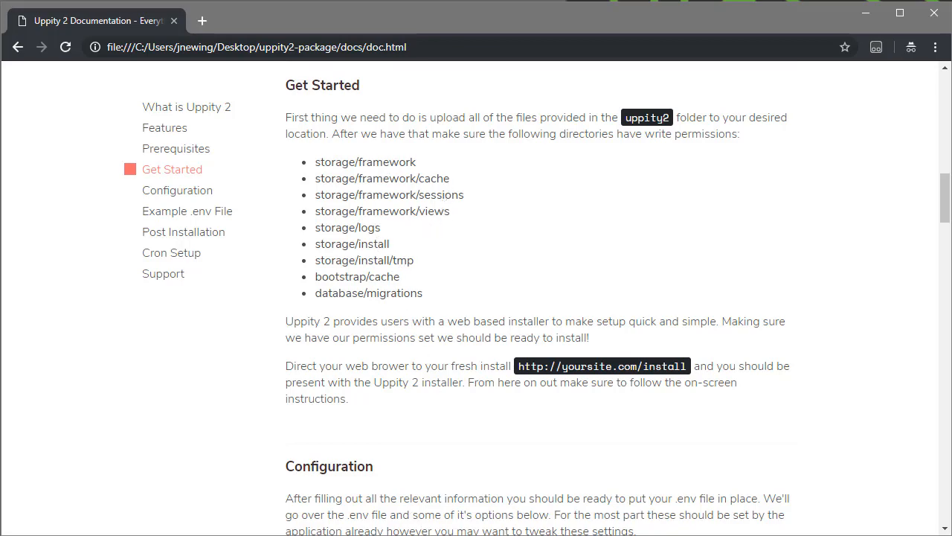
key(alt+Tab)
click(595, 326)
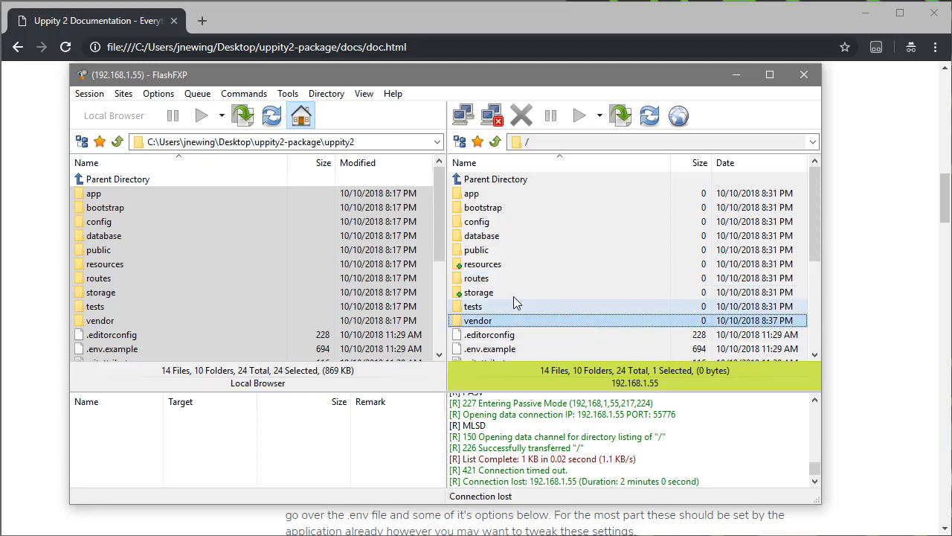
Try to set the remote storage folder's permissions to 777, with read, write and execute for owner, group and public.
click(478, 294)
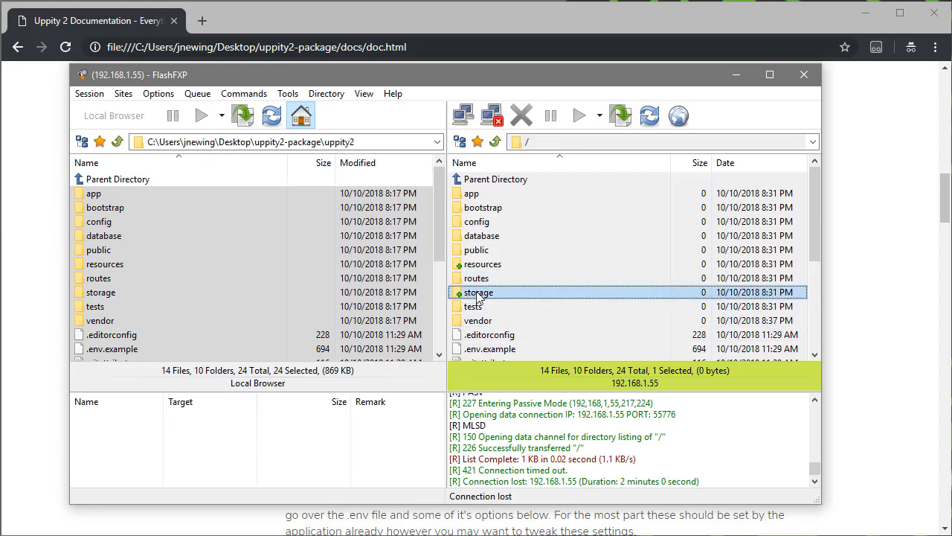
right_click(478, 294)
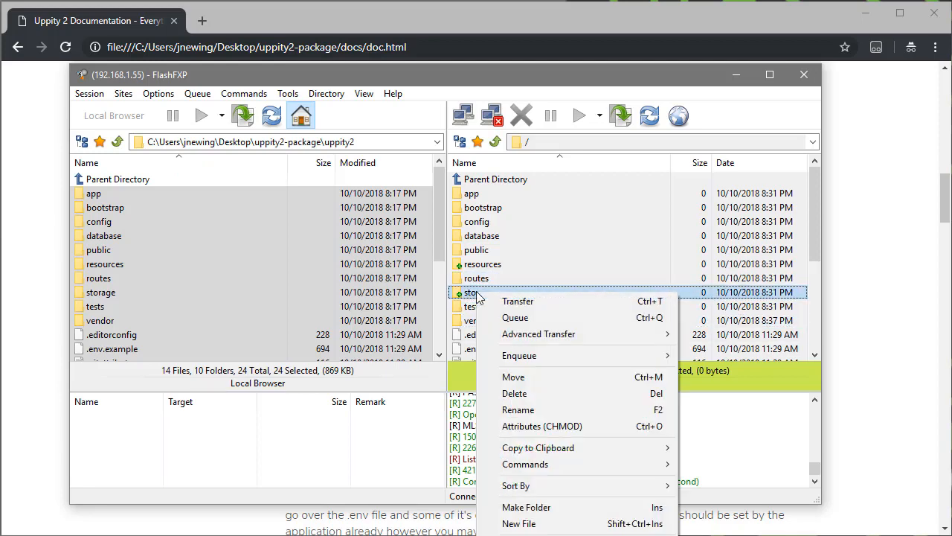
click(539, 427)
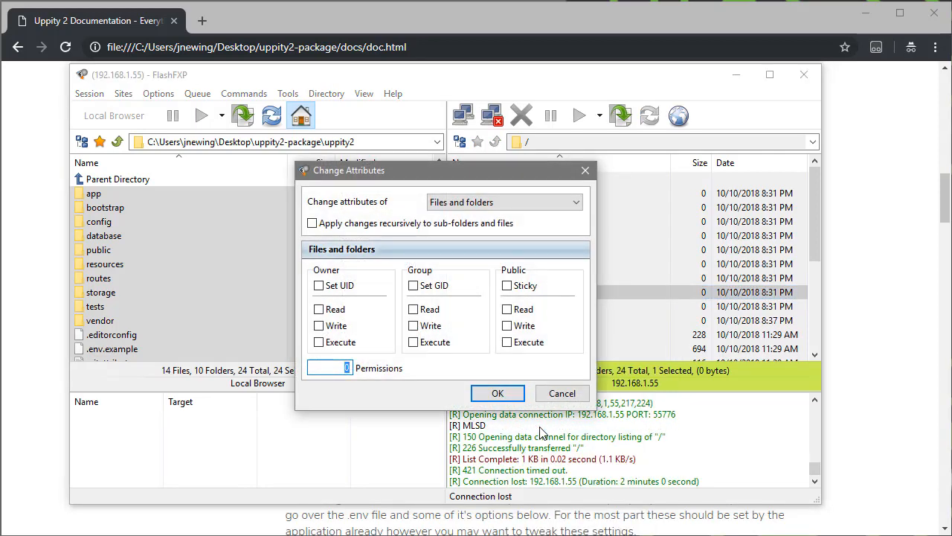
click(320, 308)
click(319, 325)
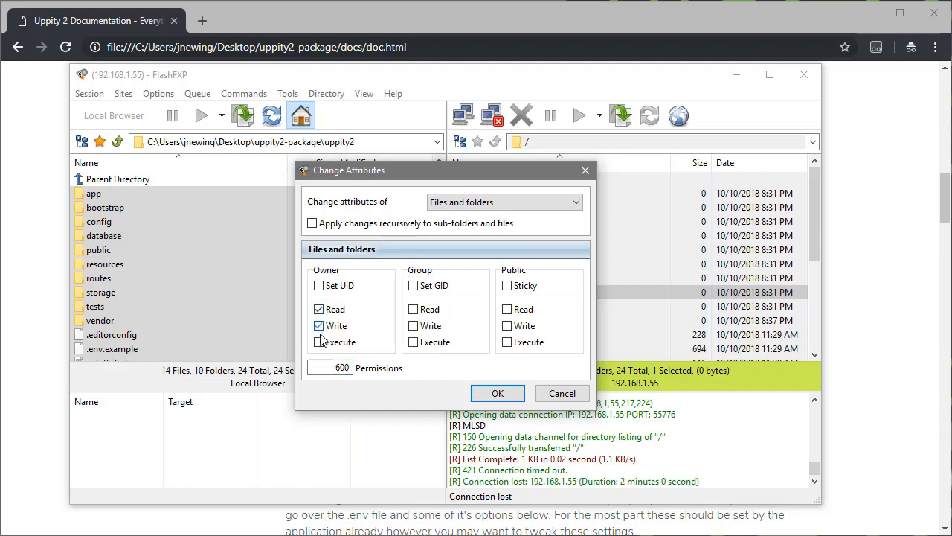
click(319, 341)
click(413, 308)
click(413, 326)
click(414, 311)
click(413, 342)
click(413, 309)
click(507, 309)
click(507, 325)
click(508, 342)
double_click(333, 367)
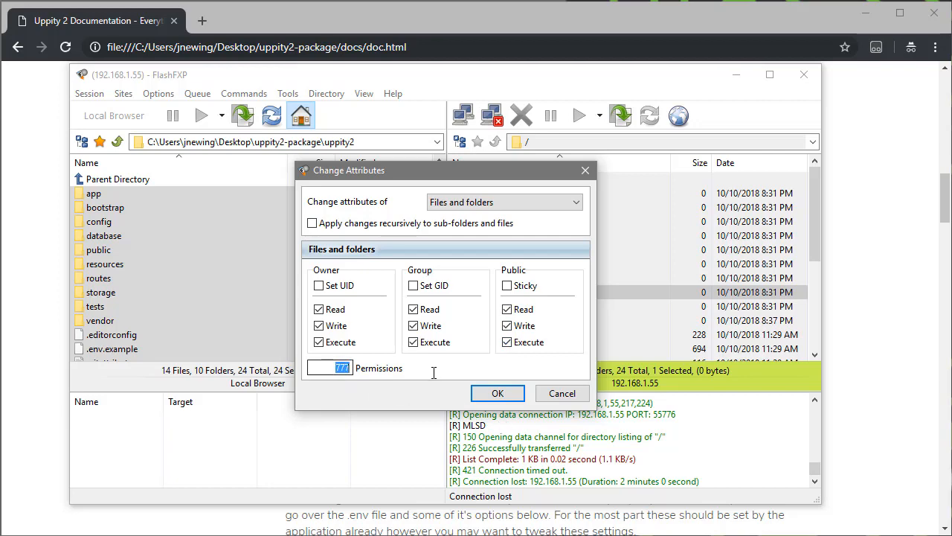
text(777)
click(498, 393)
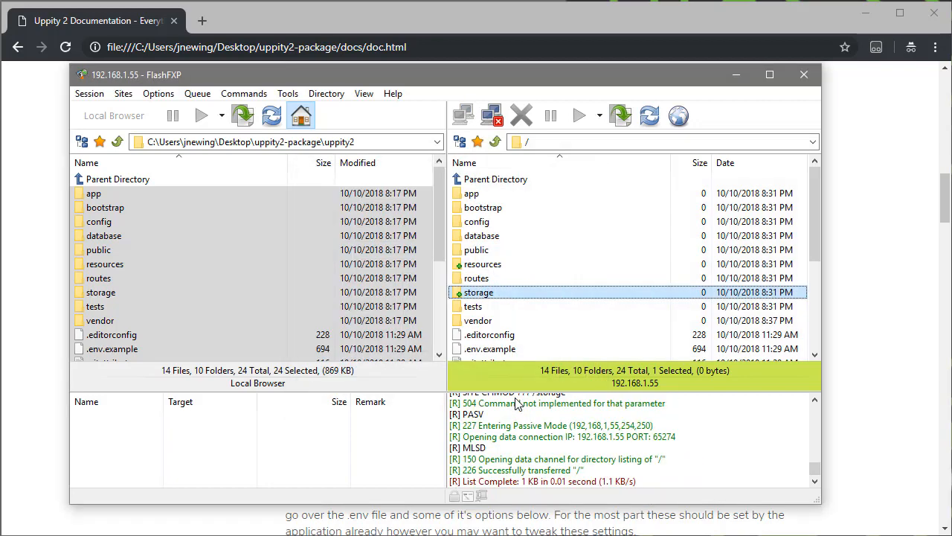
Switch back to the browser and load the Uppity 2 installer at 192.168.1.55/install in a new tab.
click(718, 23)
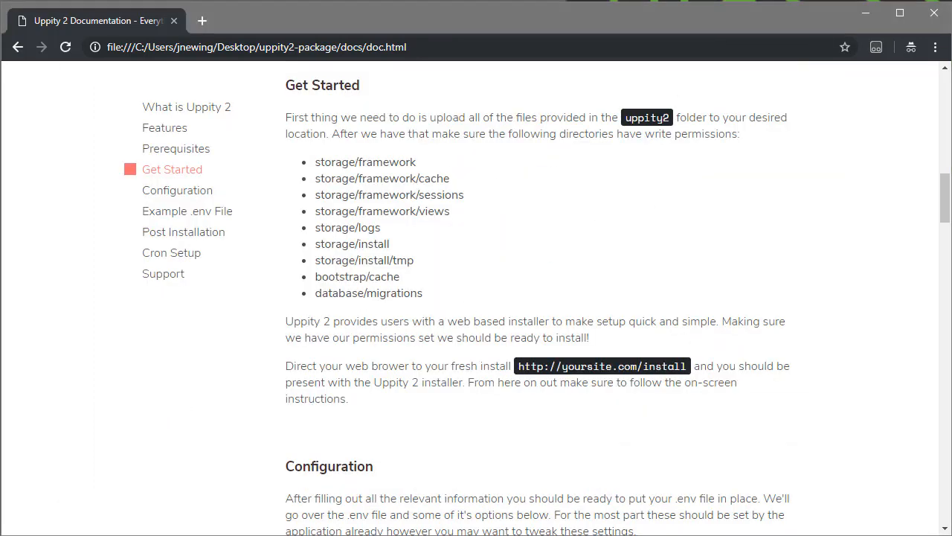
key(alt+Tab)
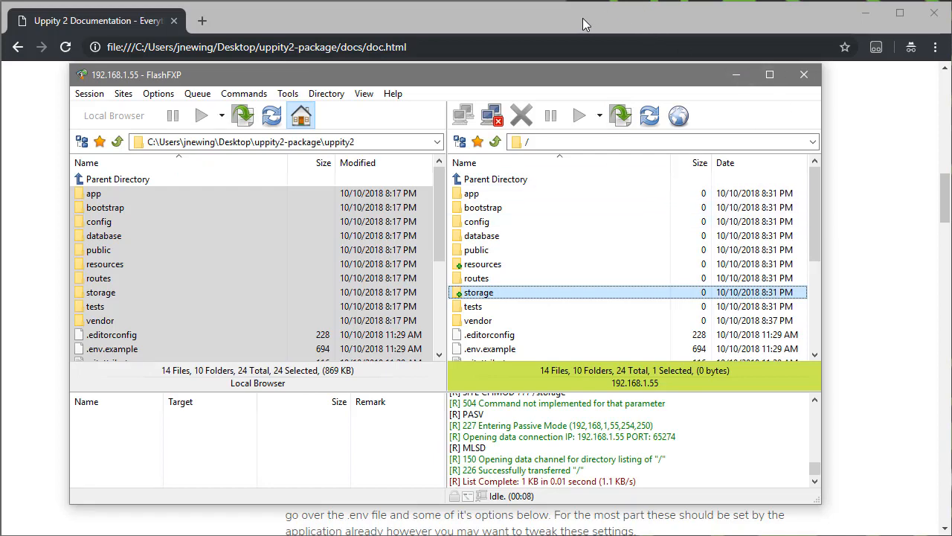
click(271, 17)
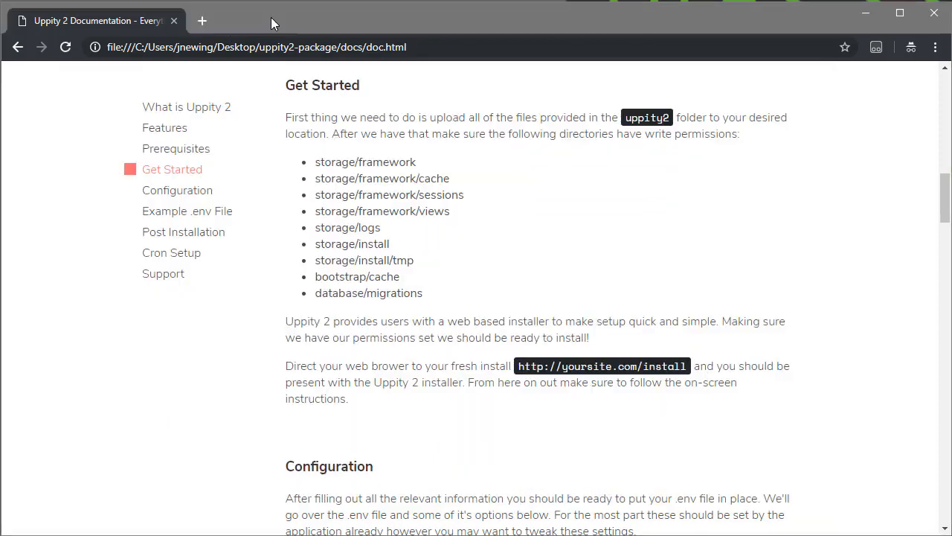
click(202, 21)
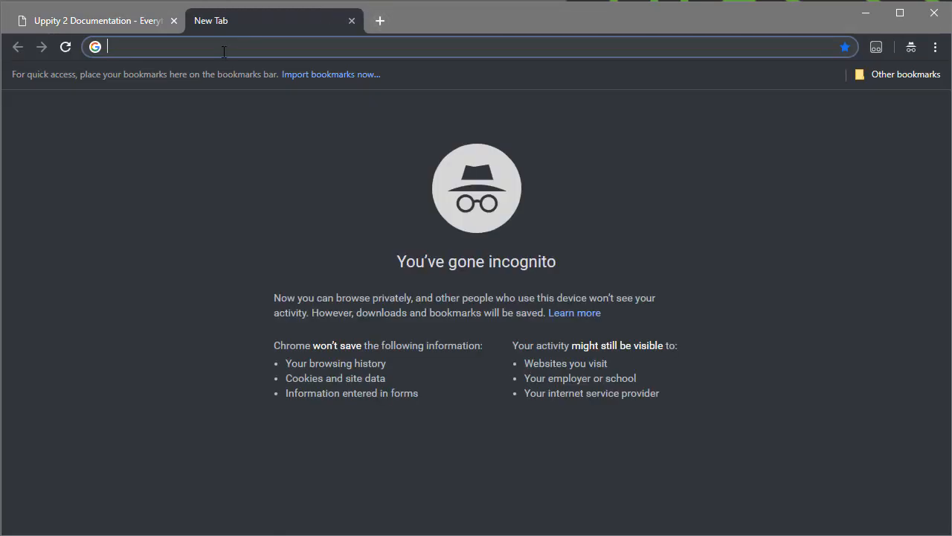
text(192.168.)
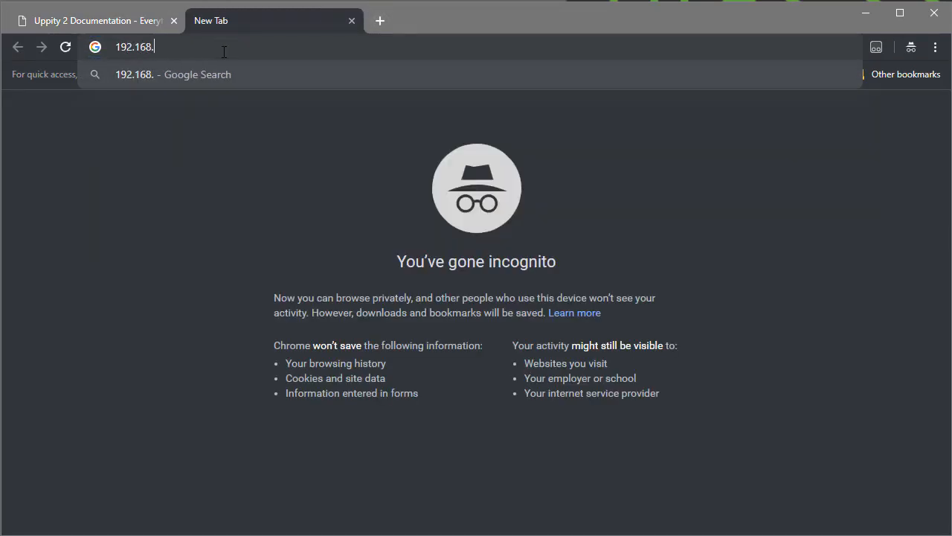
text(1.155)
key(BackSpace)
key(BackSpace)
key(BackSpace)
text(55)
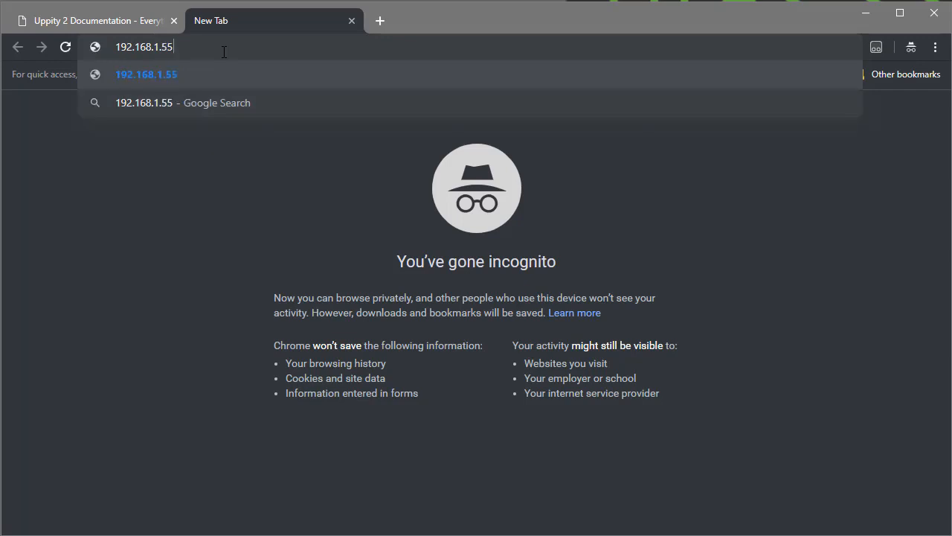
text(/)
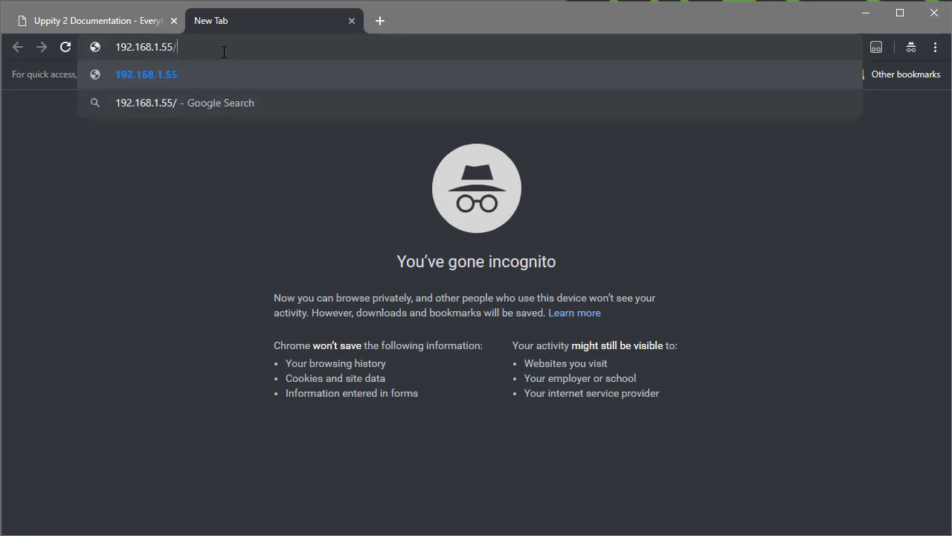
text(install)
key(Return)
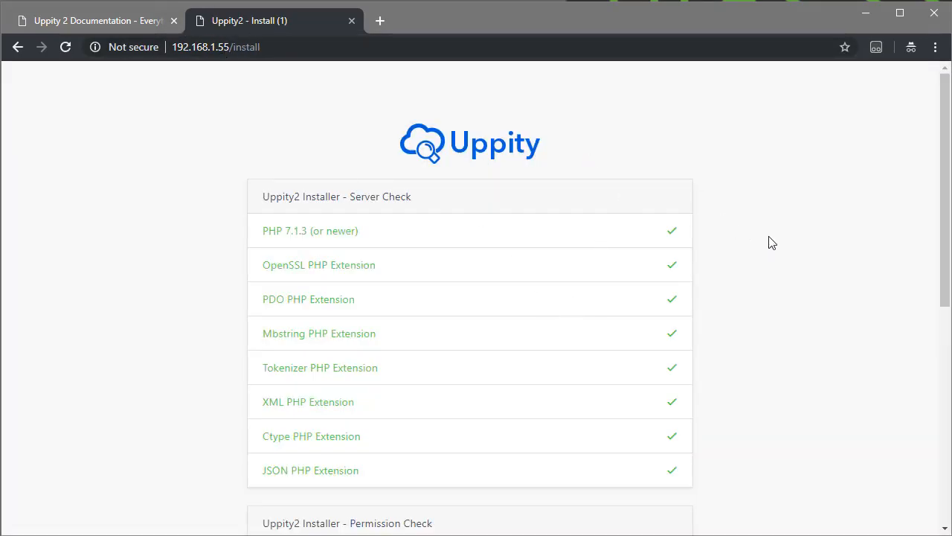
Review the installer's Server Check and Permission Check lists for the PHP requirements and writable directories.
scroll(798, 238, down, 4)
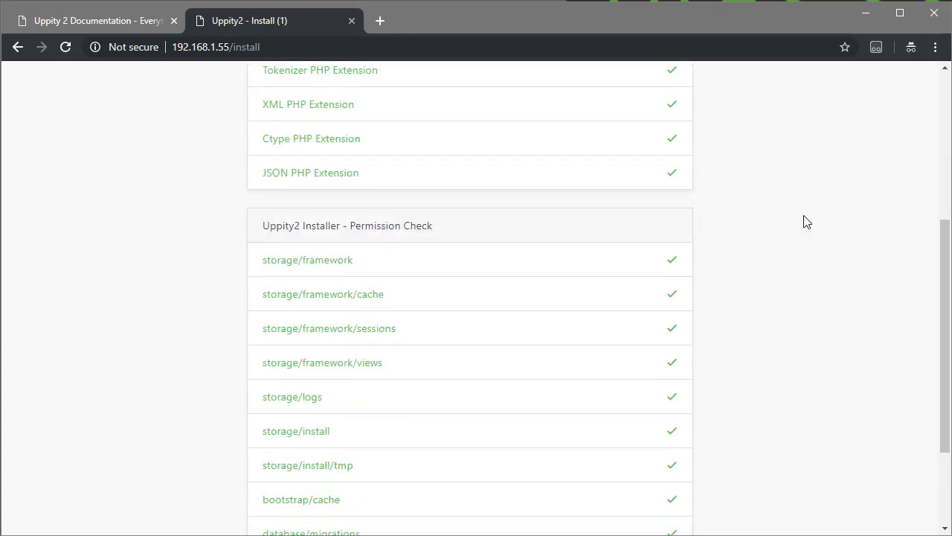
scroll(800, 226, down, 2)
scroll(799, 228, up, 6)
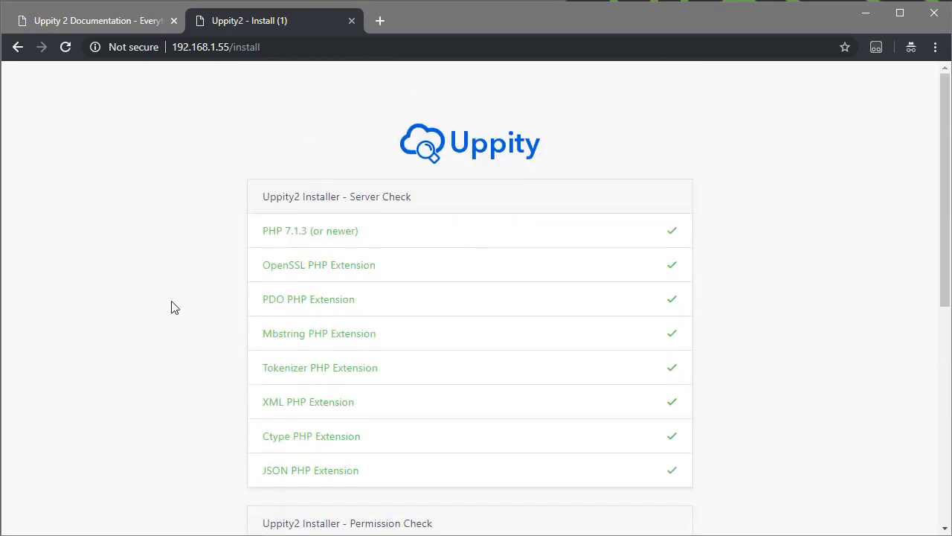
scroll(171, 306, down, 5)
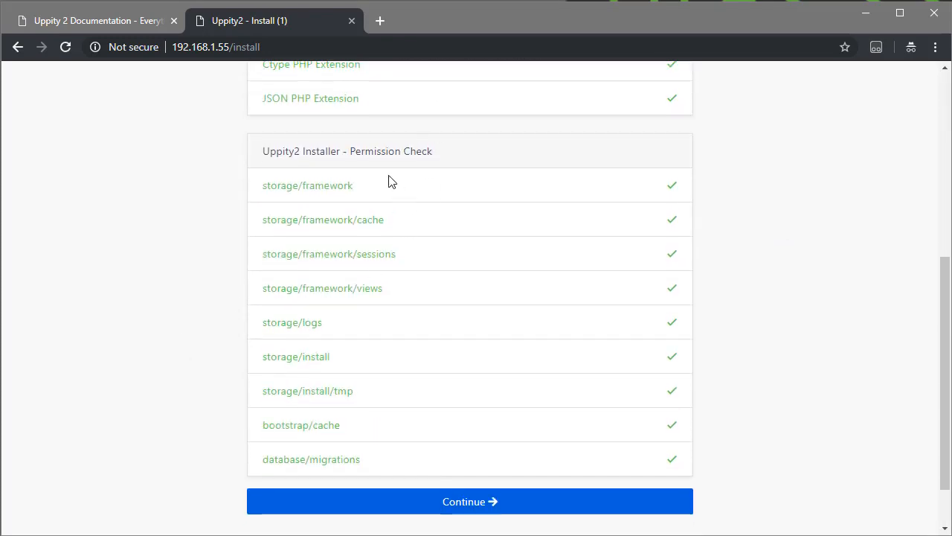
scroll(792, 366, up, 3)
scroll(789, 368, up, 2)
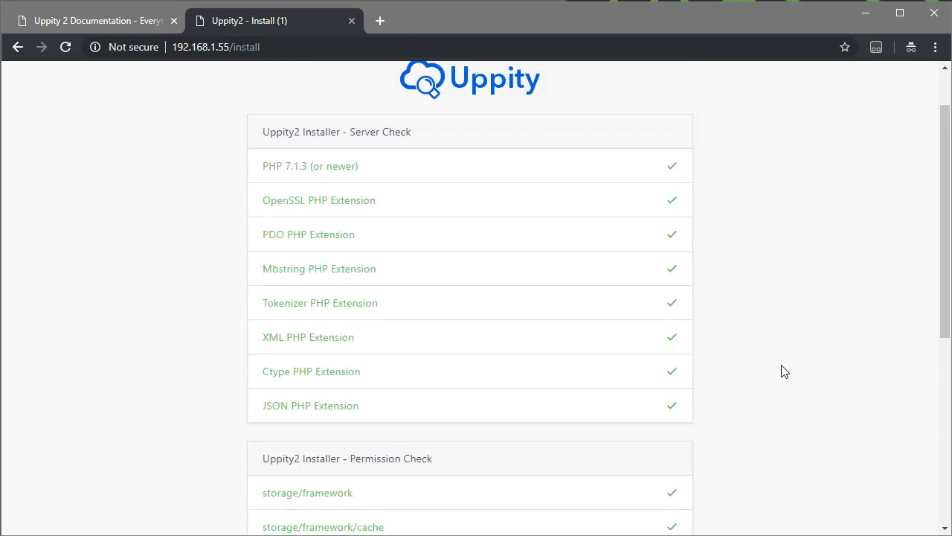
scroll(780, 372, down, 4)
scroll(774, 380, down, 2)
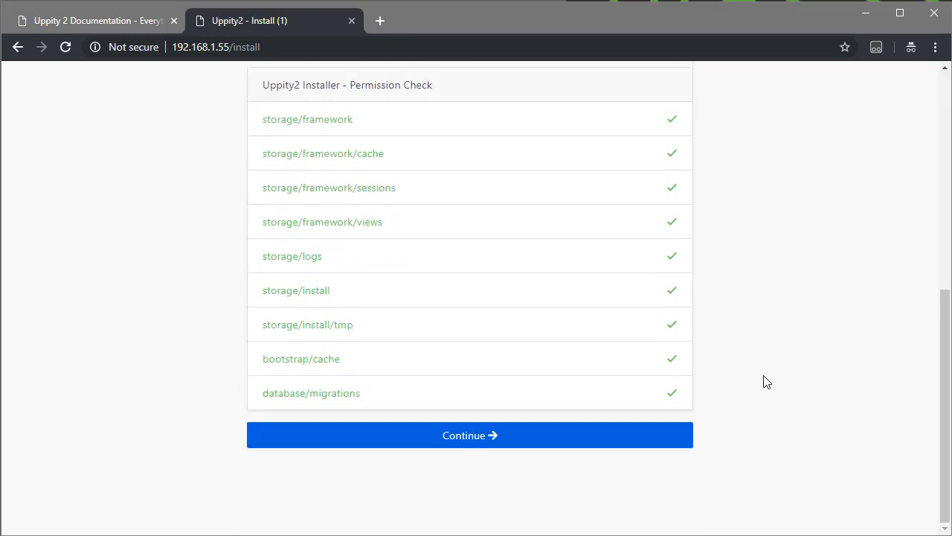
Continue to the installer's second step and enter the Envato purchase code.
click(465, 439)
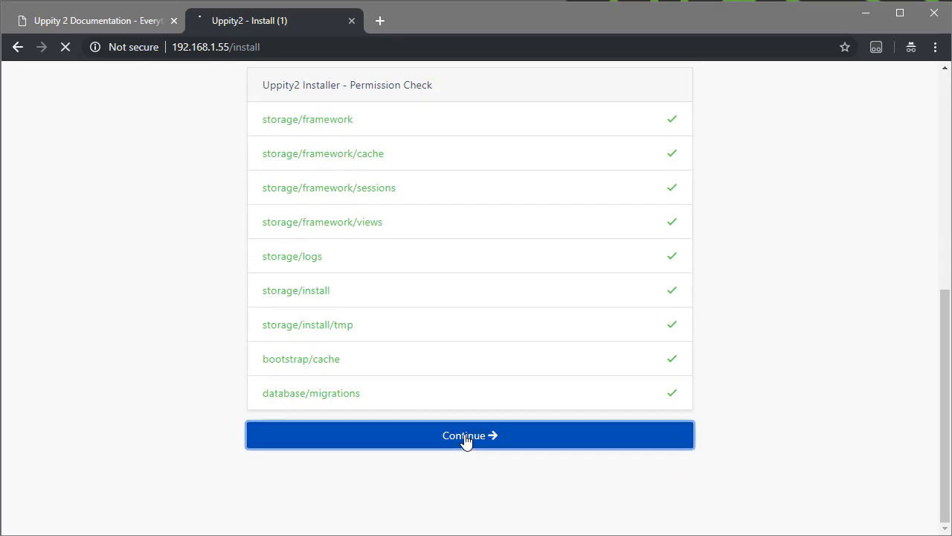
scroll(235, 298, down, 1)
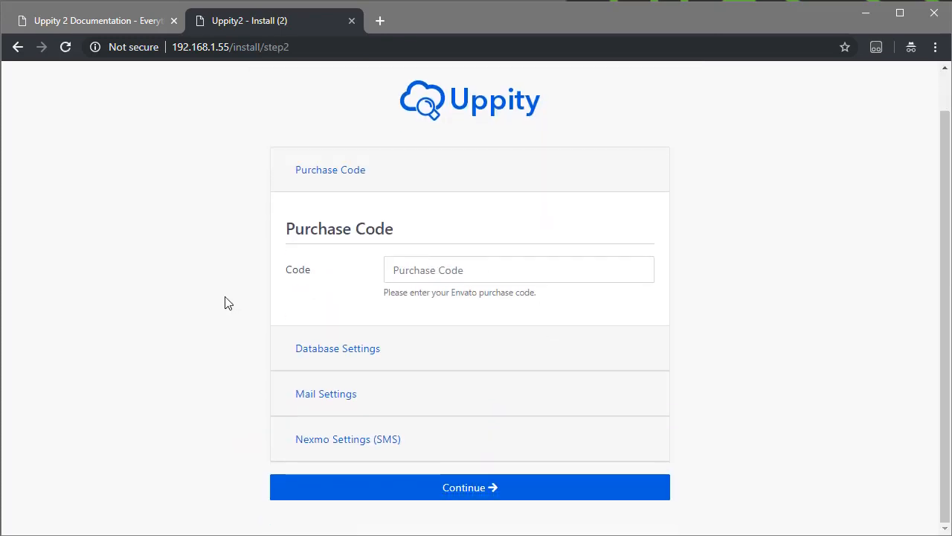
click(453, 270)
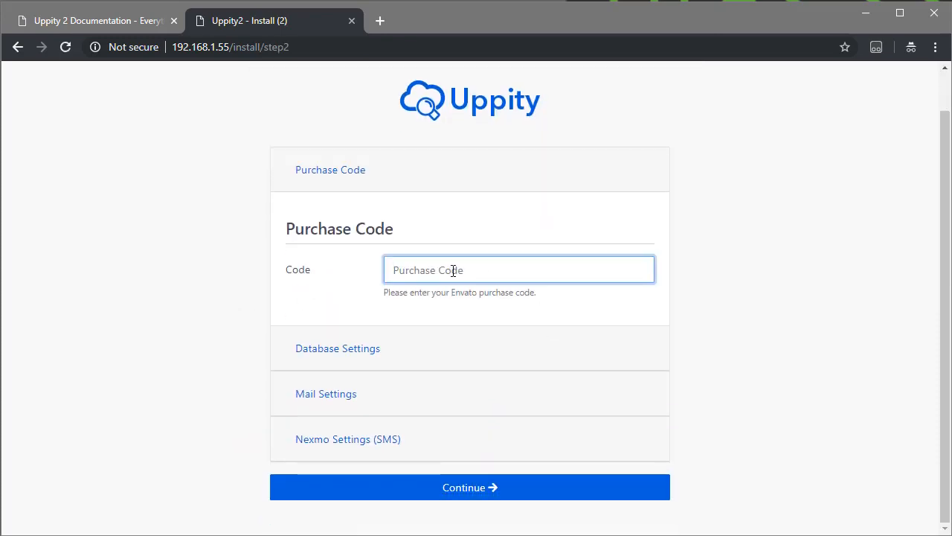
text(1234586)
key(BackSpace)
key(BackSpace)
key(BackSpace)
key(BackSpace)
key(BackSpace)
key(BackSpace)
text(123456789)
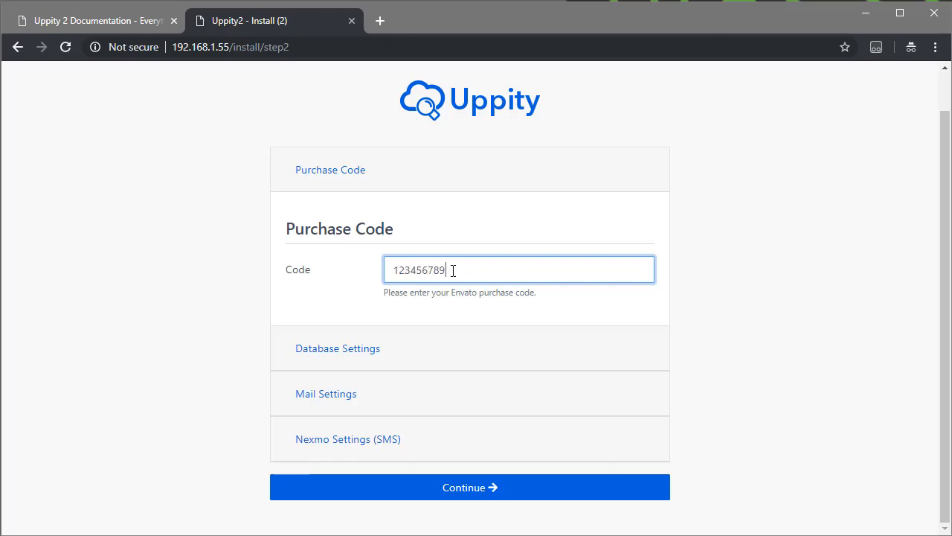
Fill in the installer's Database Settings with database name uppity2 and username root, leaving the password empty.
click(336, 355)
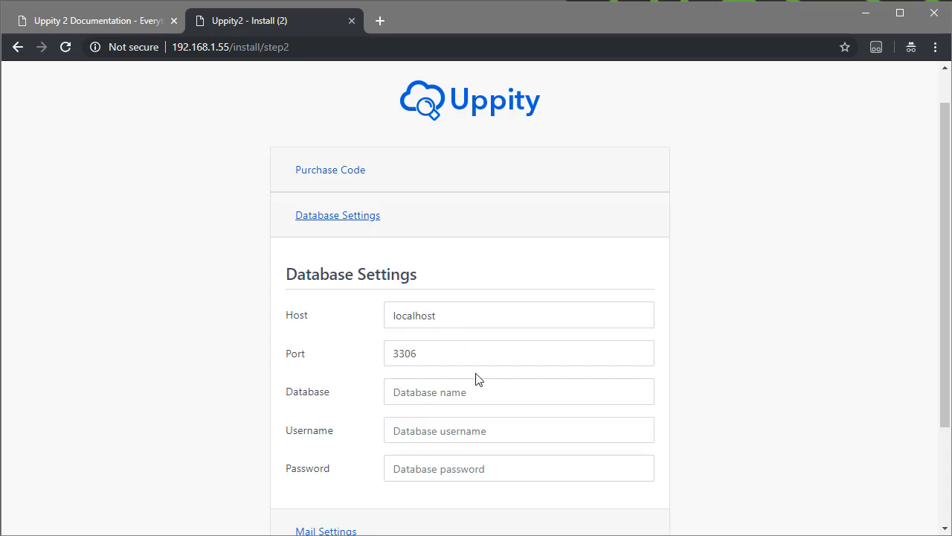
click(446, 396)
text(up)
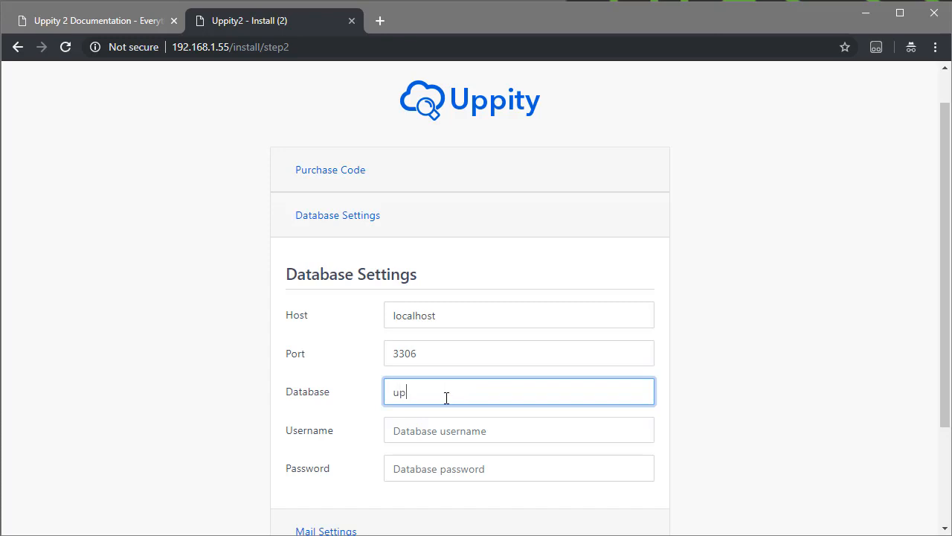
text(pity2)
key(Tab)
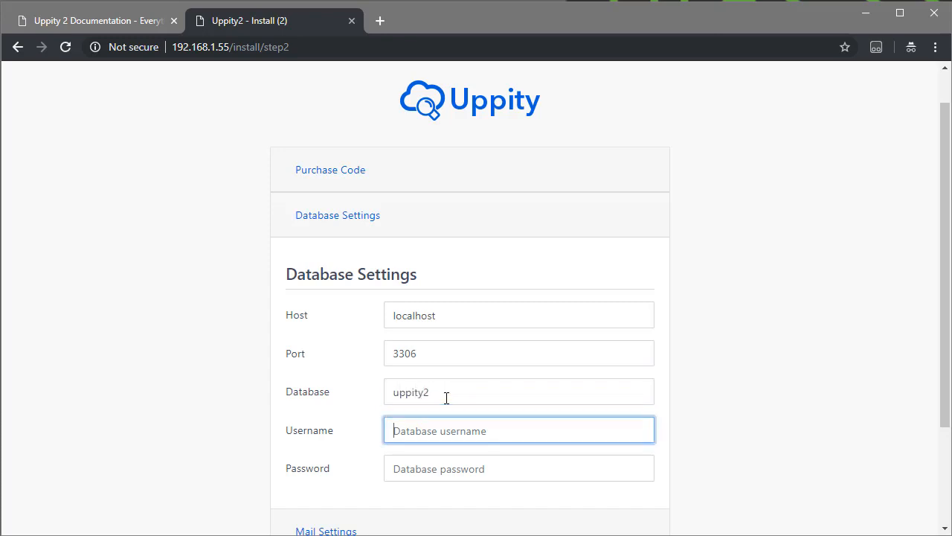
text(root)
key(Tab)
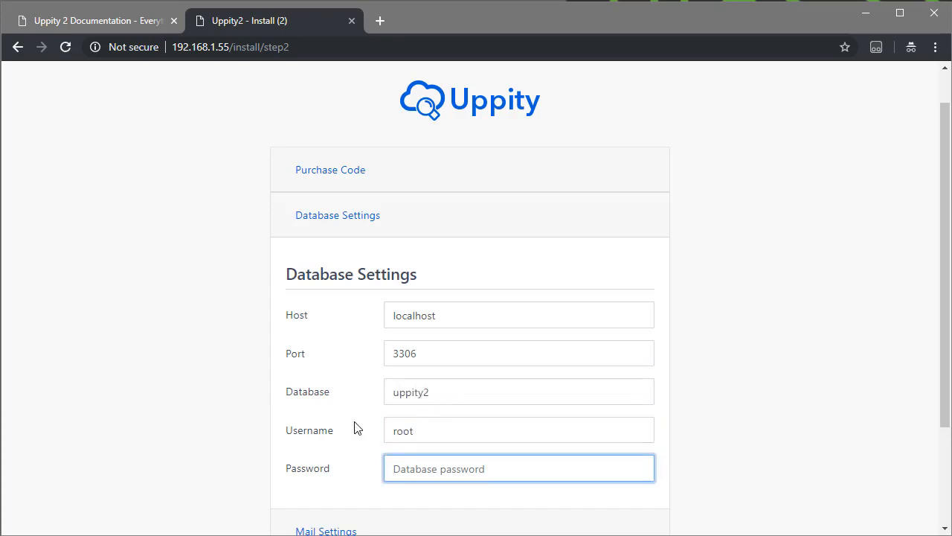
Look through the SMTP and Nexmo SMS settings without filling them in, and continue to the installer's .env File step.
scroll(209, 410, down, 1)
scroll(223, 411, down, 2)
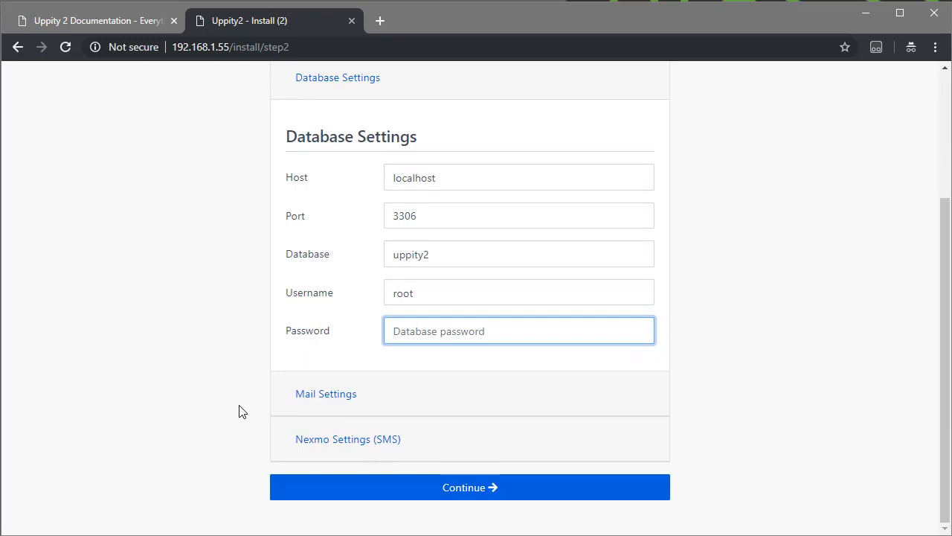
click(347, 396)
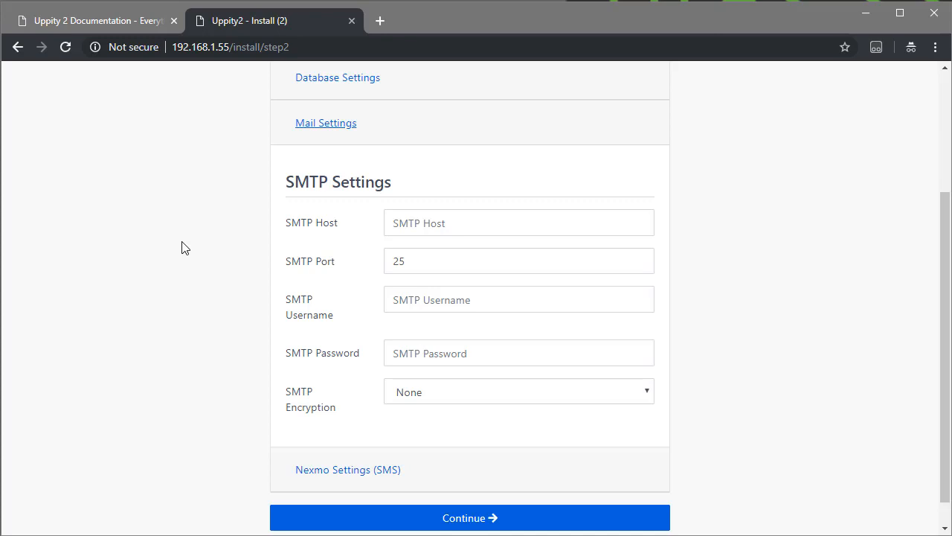
click(428, 224)
click(432, 263)
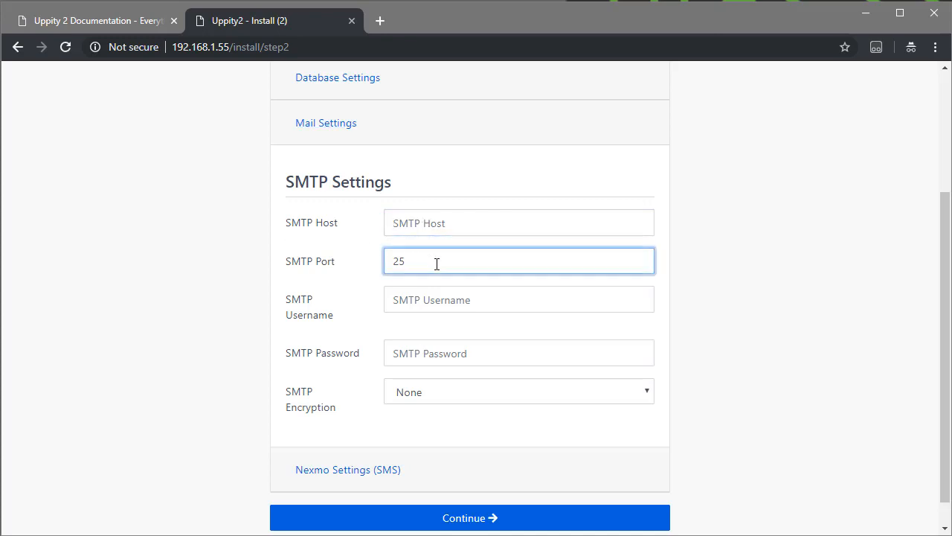
click(437, 306)
click(448, 353)
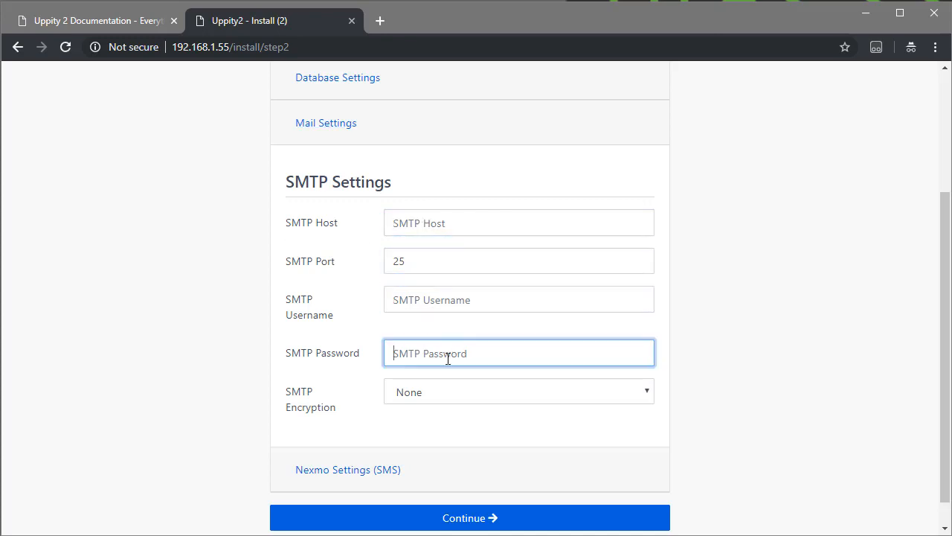
click(763, 406)
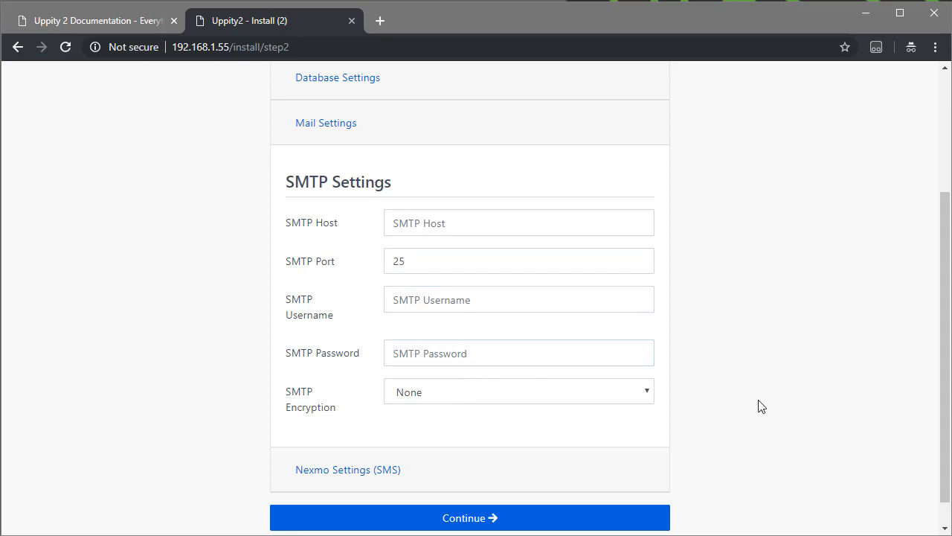
click(346, 472)
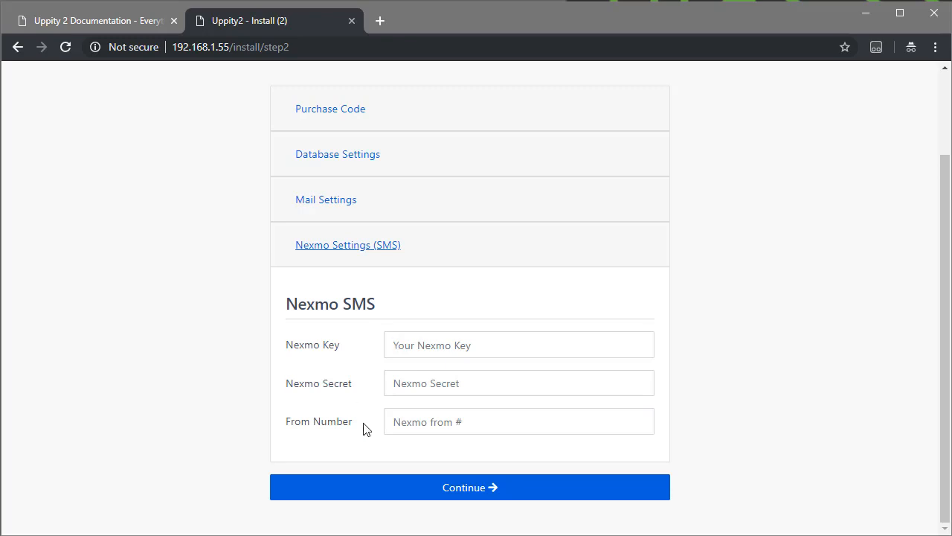
click(491, 496)
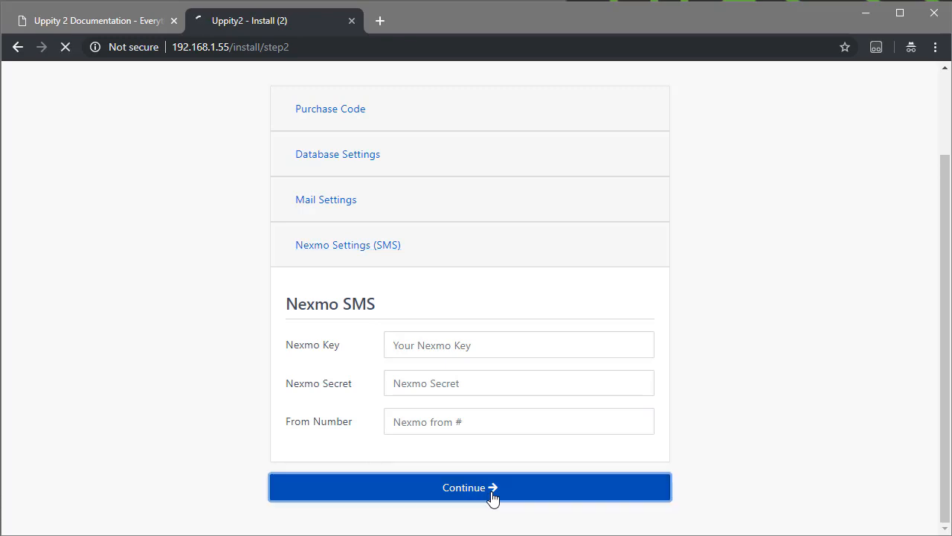
Copy the full contents of the generated .env file from the installer page.
scroll(788, 364, down, 1)
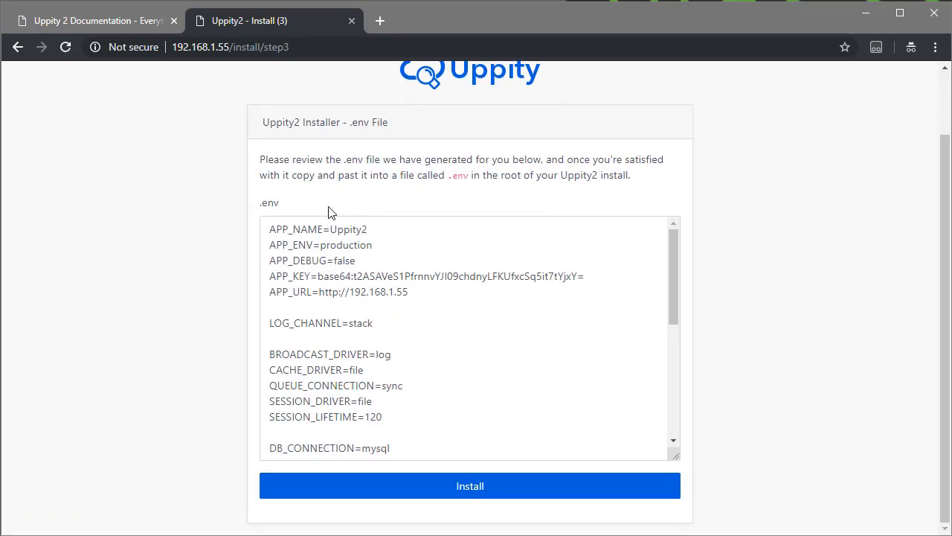
click(506, 327)
key(ctrl+a)
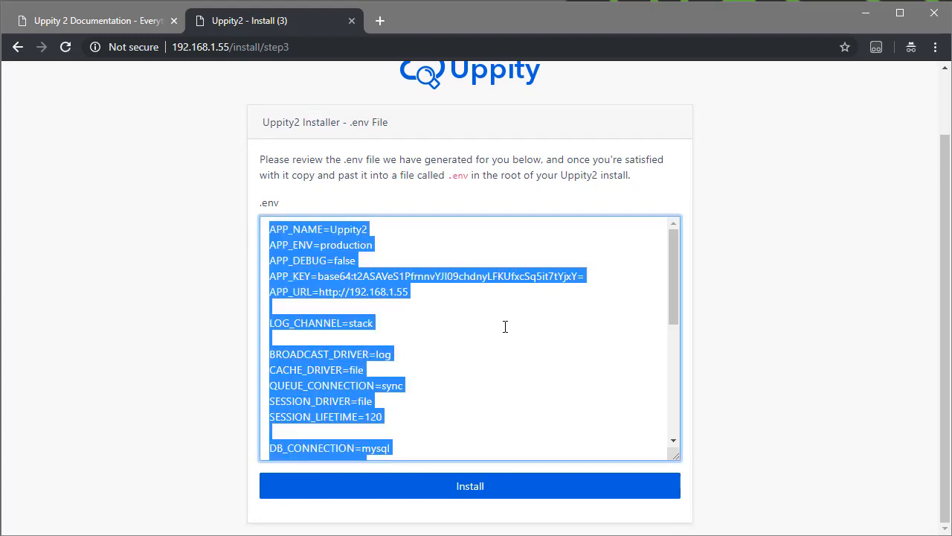
click(513, 333)
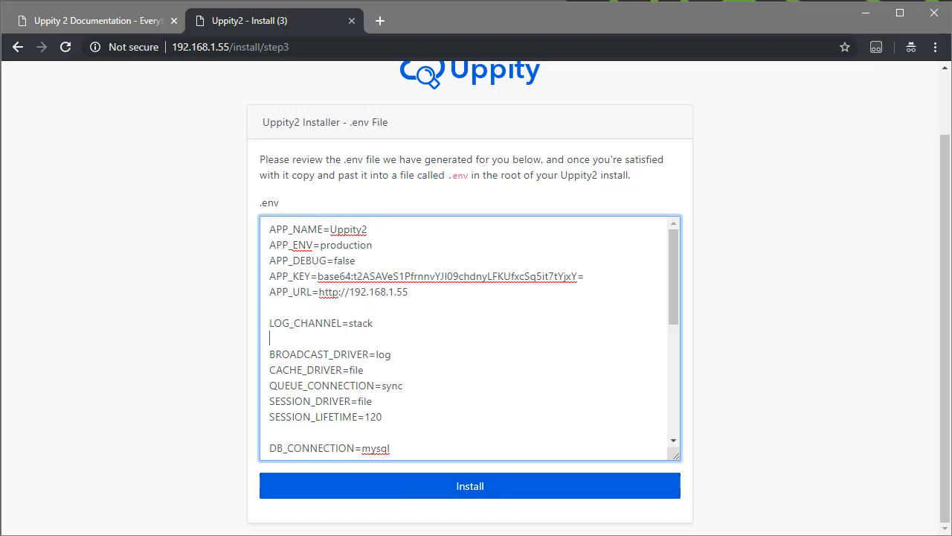
Switch to Sublime Text and paste the copied .env contents, including the application key, into a new file.
key(alt+Tab)
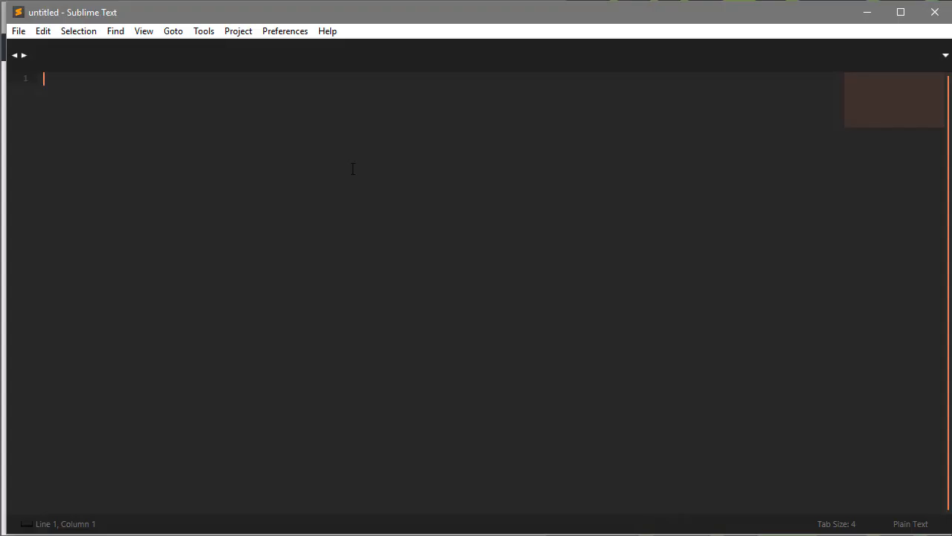
click(18, 31)
click(28, 47)
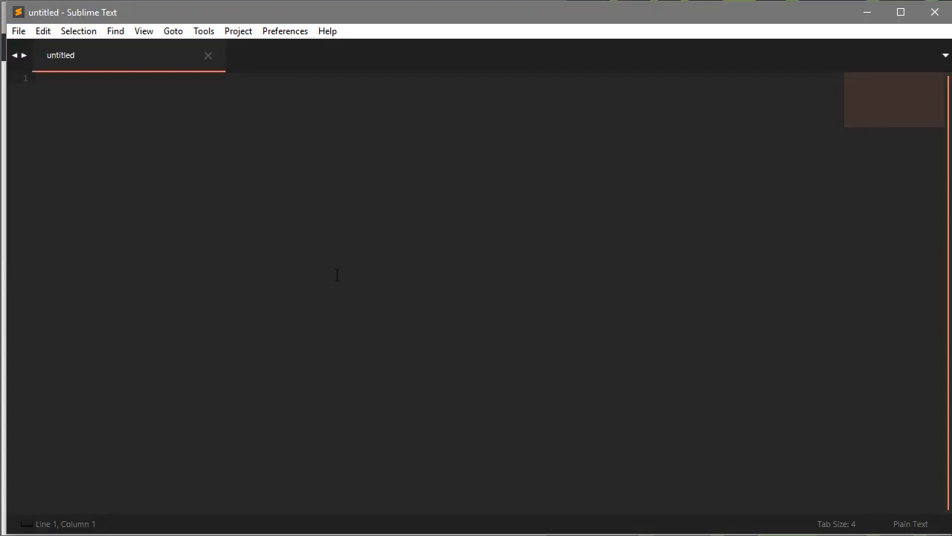
key(ctrl+v)
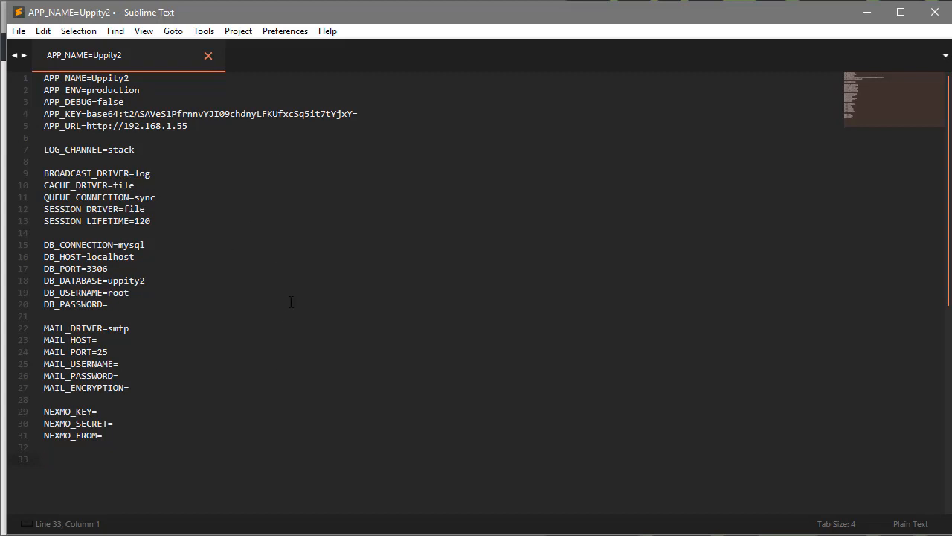
Save the new file as .env in the Desktop's uppity2-package\uppity2 folder.
click(19, 30)
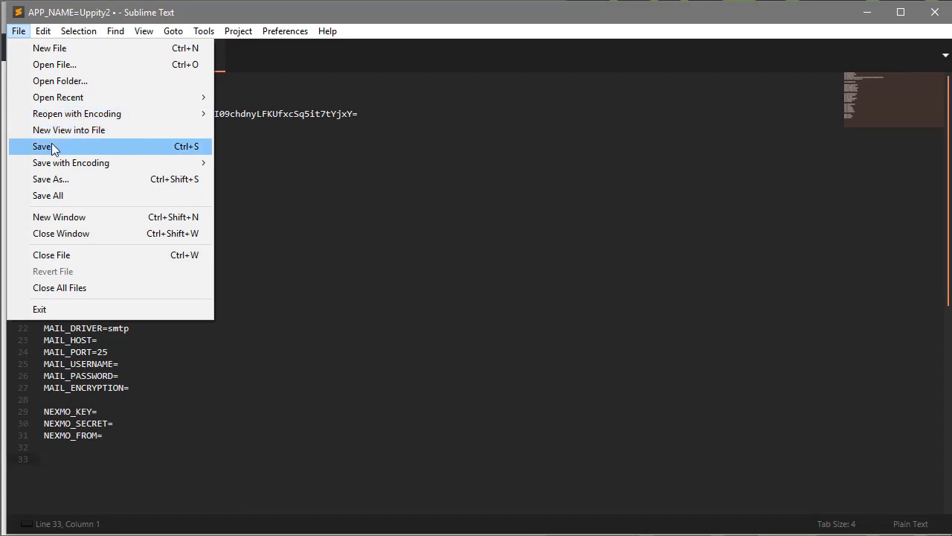
click(45, 144)
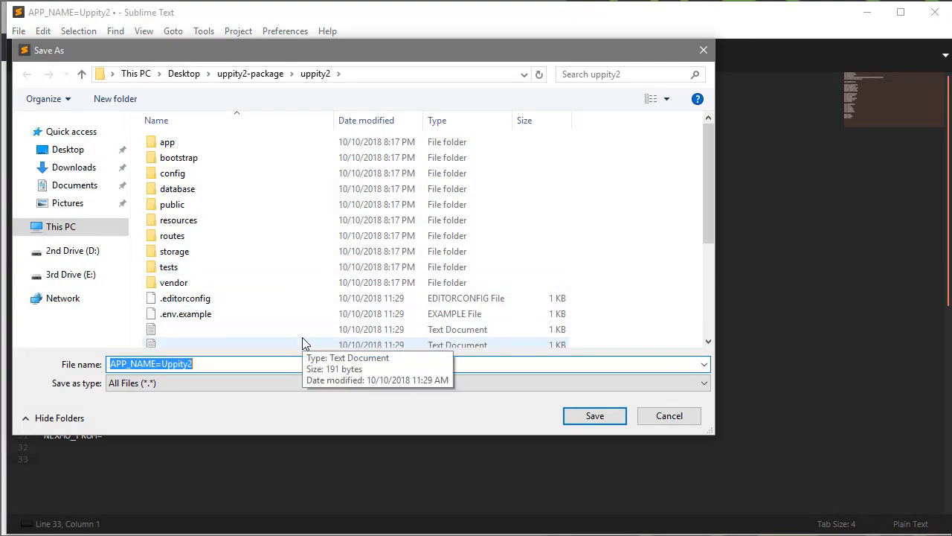
text(.env)
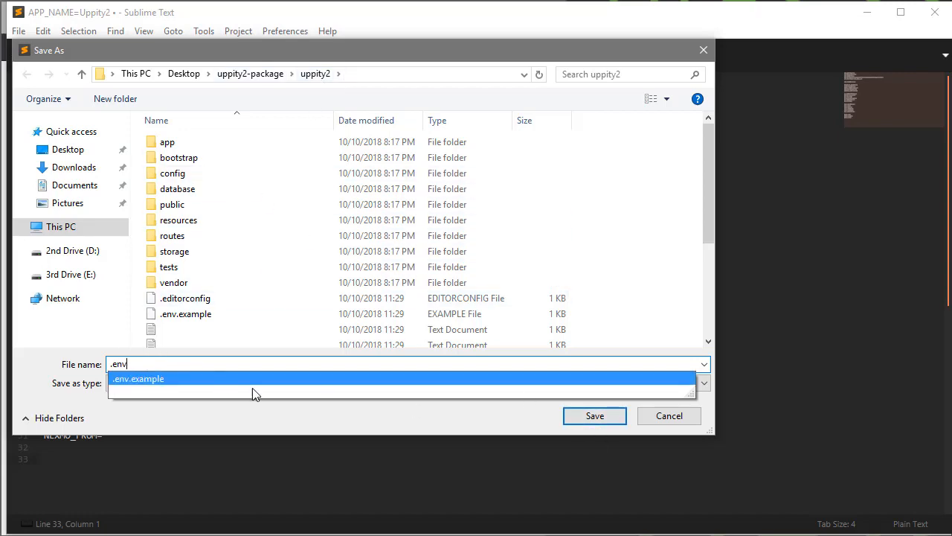
click(265, 419)
click(585, 420)
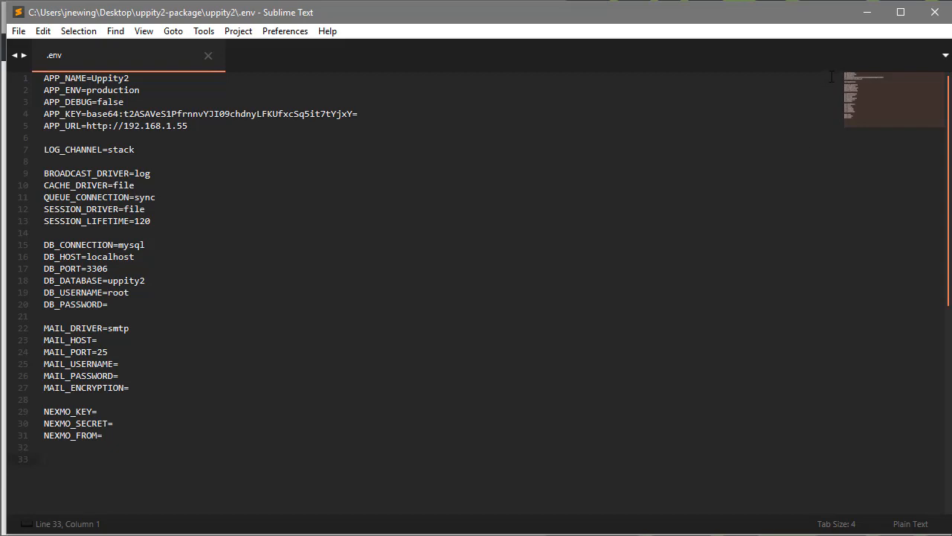
Switch to FlashFXP and upload the local .env file to the root folder of the 192.168.1.55 server.
click(866, 18)
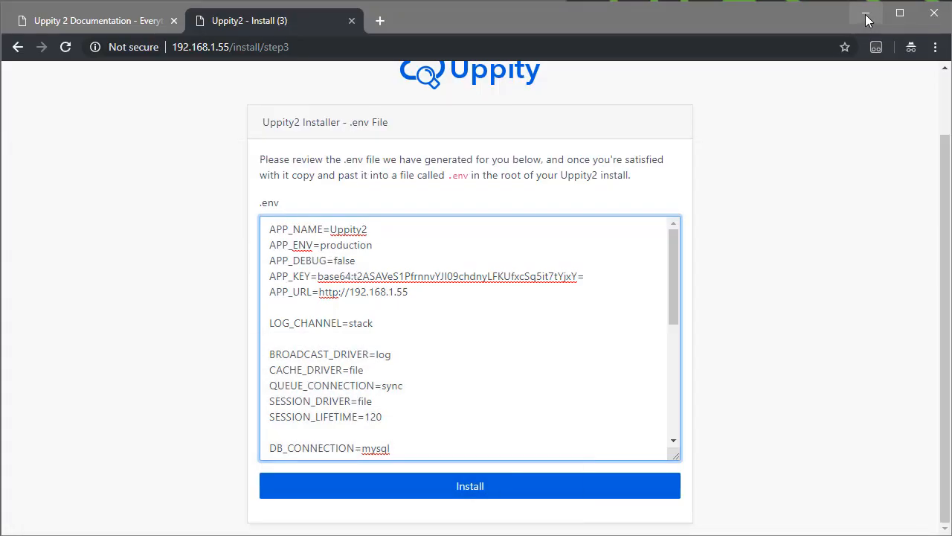
key(alt+Tab)
click(226, 252)
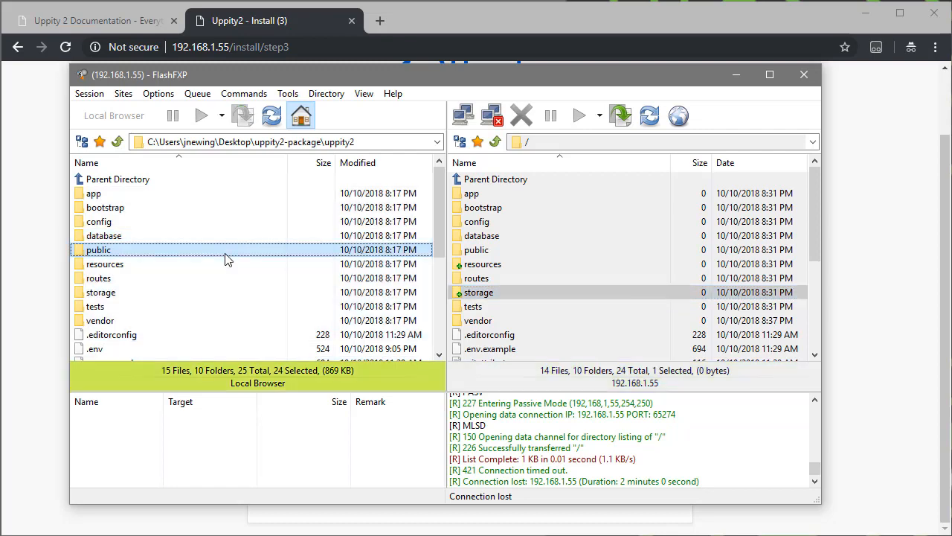
drag(95, 353, 603, 349)
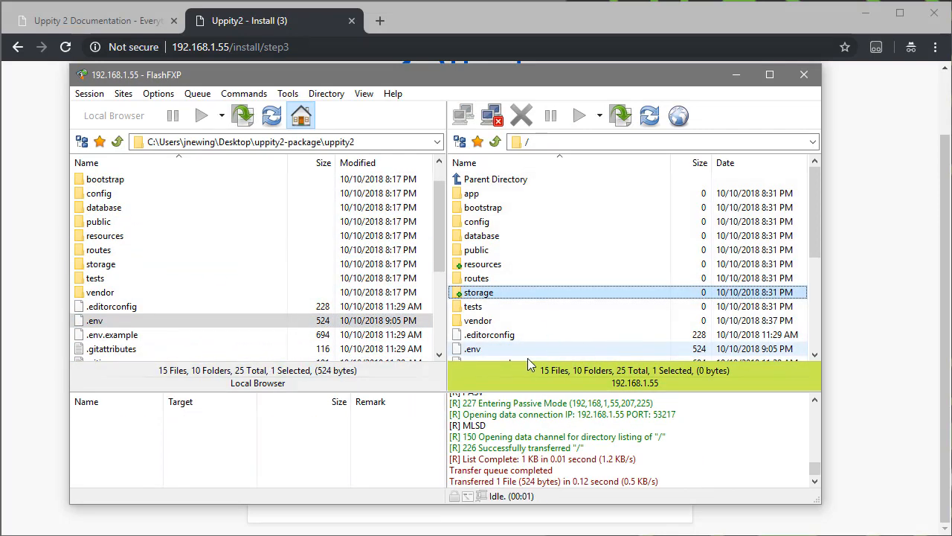
Return to the browser, run the Uppity 2 installation, and finish the installer after checking the migration output.
click(736, 75)
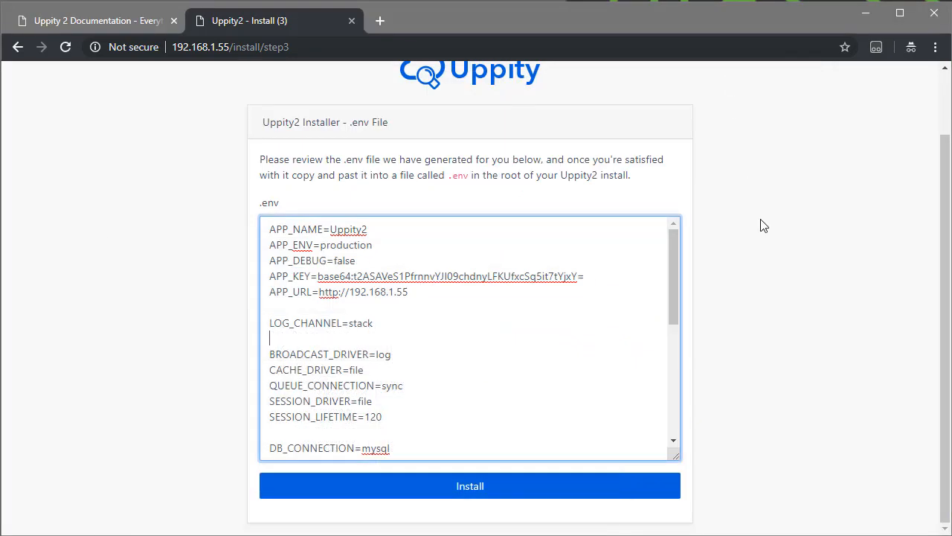
click(482, 492)
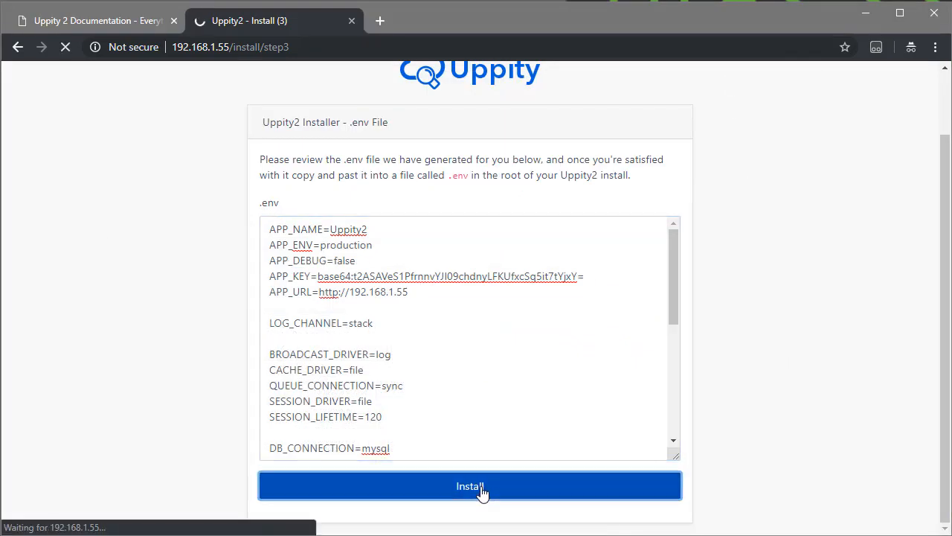
scroll(759, 319, down, 3)
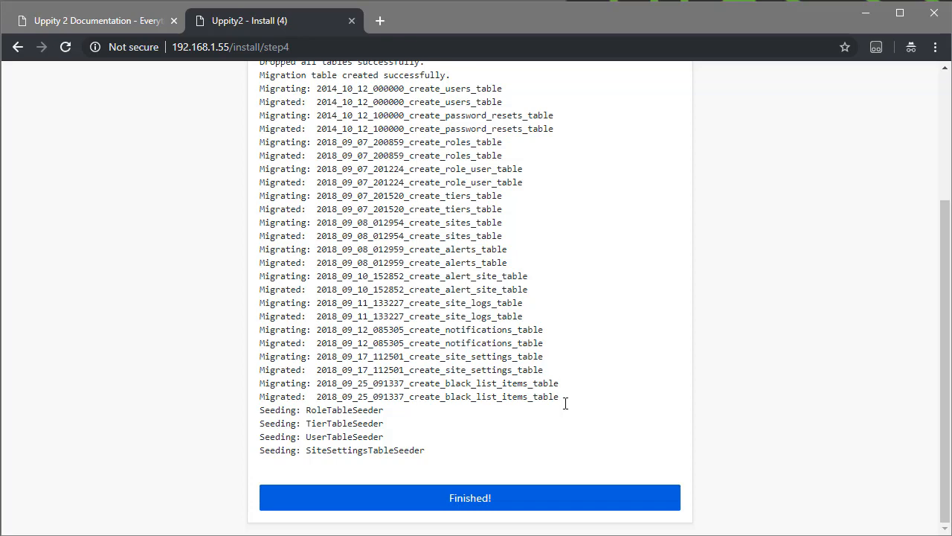
click(488, 506)
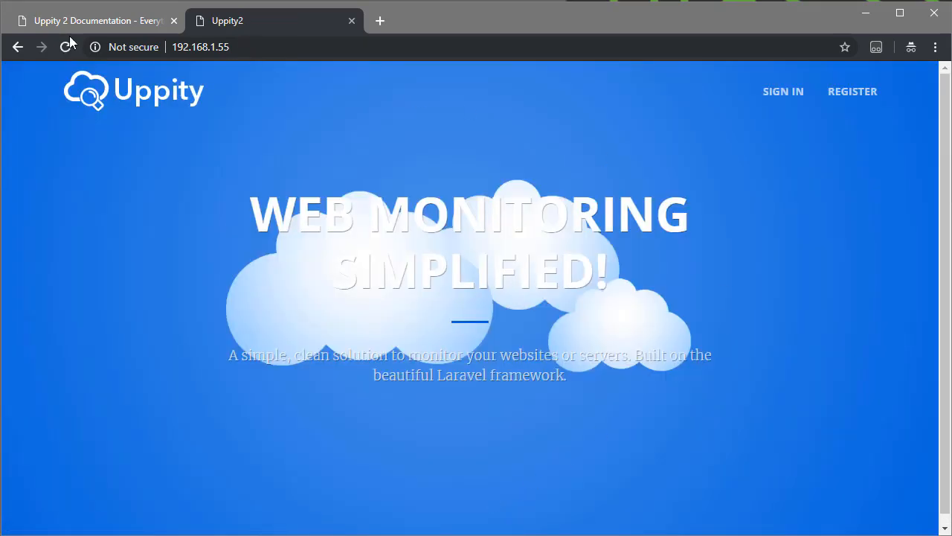
Look up the default login in the documentation's Post Installation section and open the Uppity site's sign-in page.
click(33, 19)
click(201, 235)
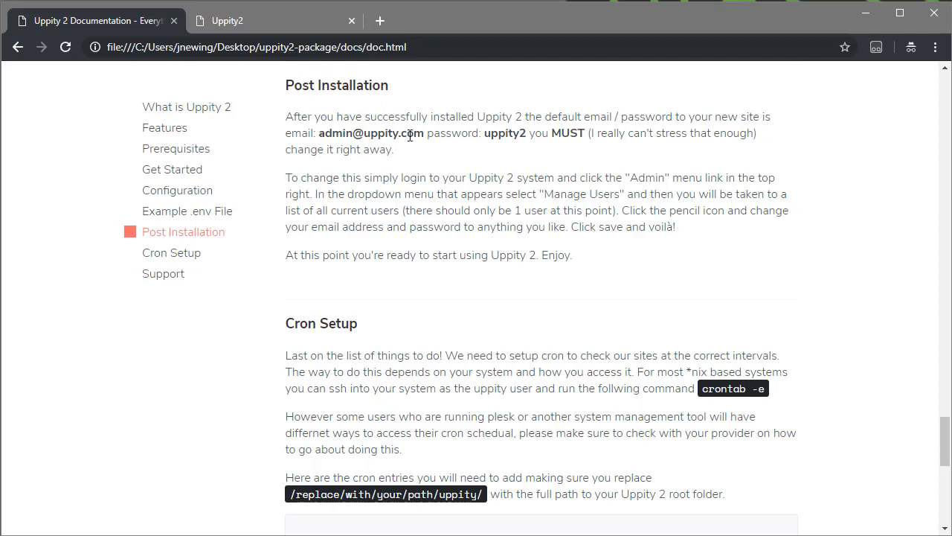
click(299, 27)
click(781, 93)
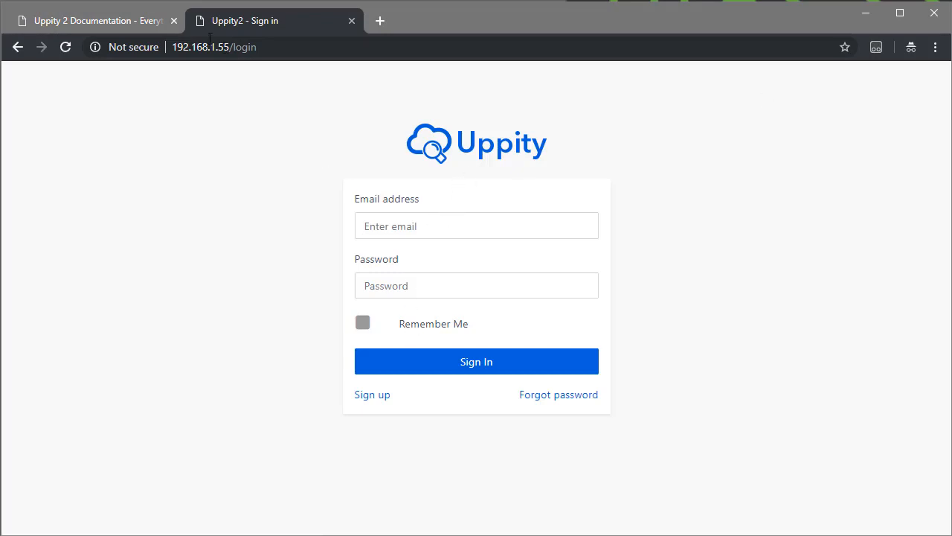
click(108, 20)
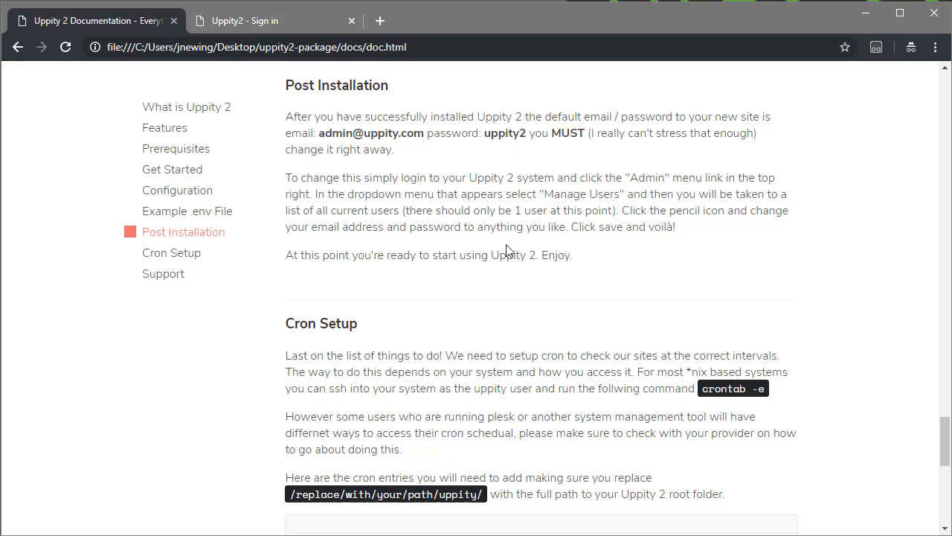
Sign in to Uppity with the default administrator email address and account password.
click(283, 24)
click(408, 225)
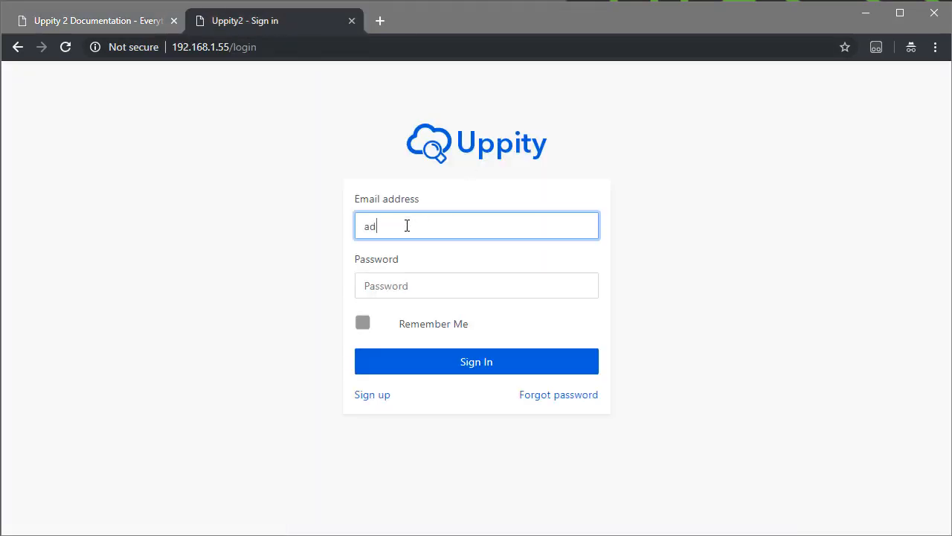
key(Tab)
text(•)
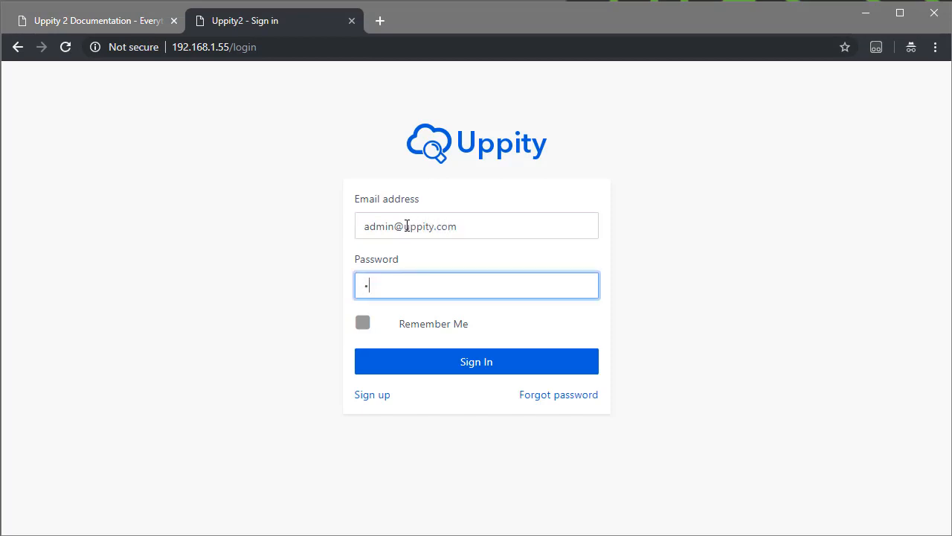
text(••••••)
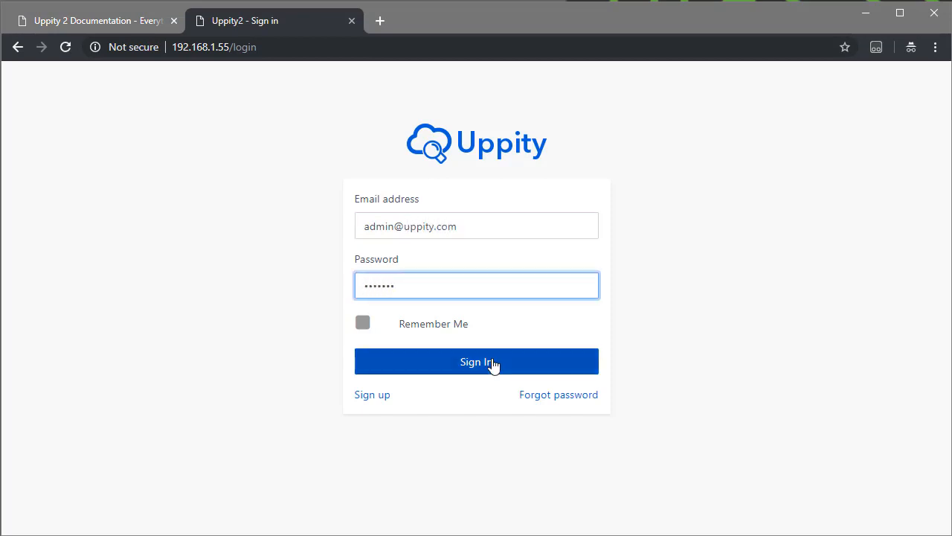
click(494, 362)
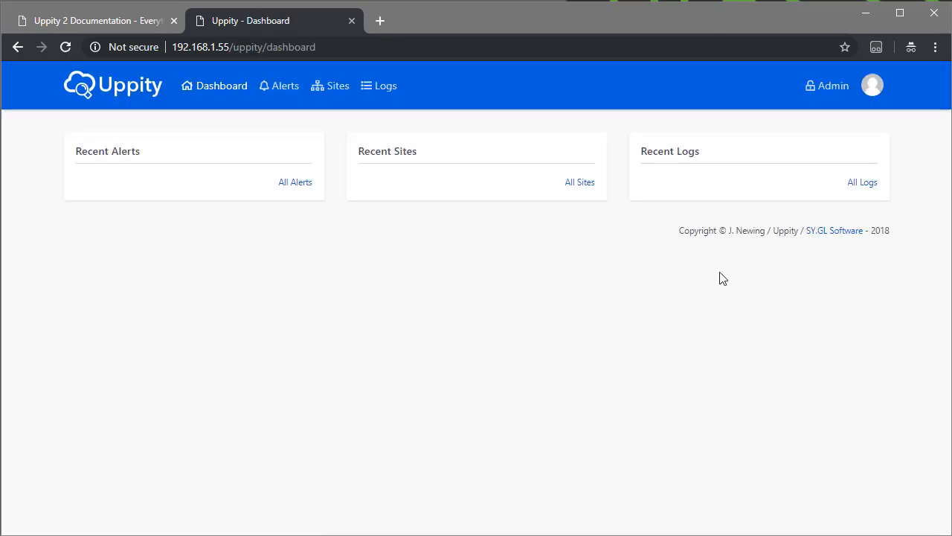
Open the Site Admin account for editing in user management and save it without entering new details.
click(835, 87)
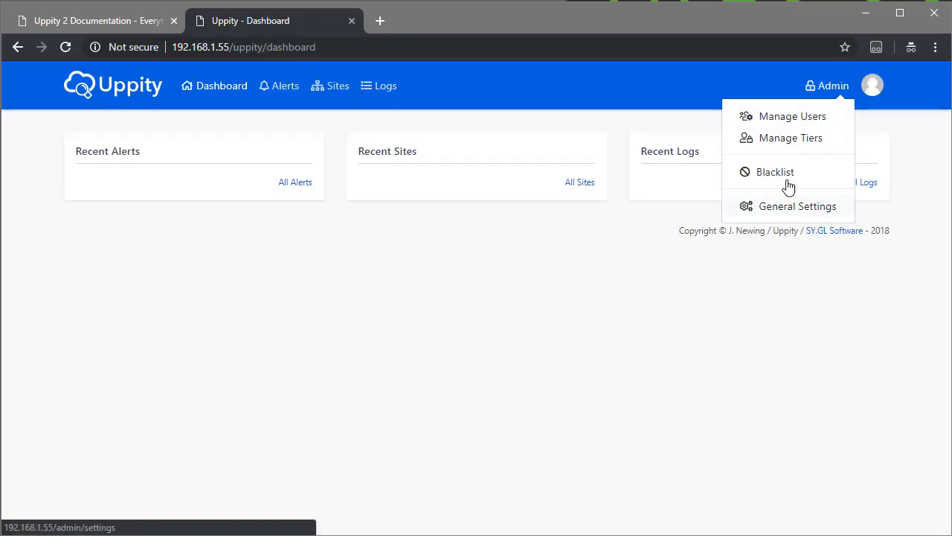
click(798, 117)
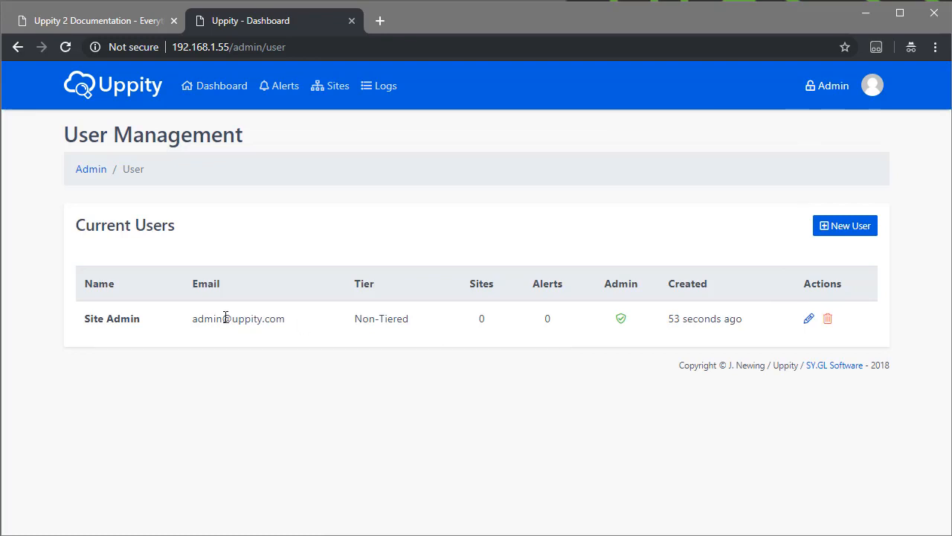
click(809, 320)
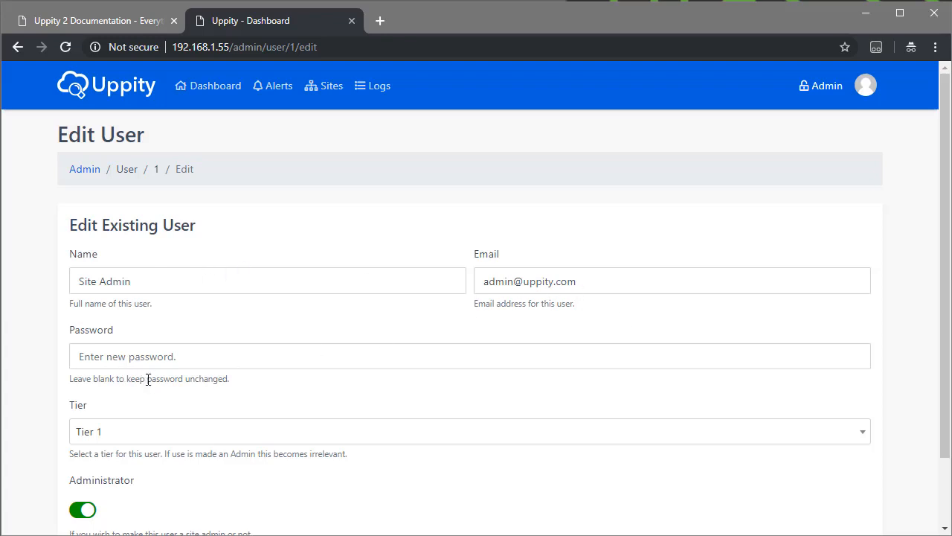
scroll(148, 380, down, 2)
click(119, 487)
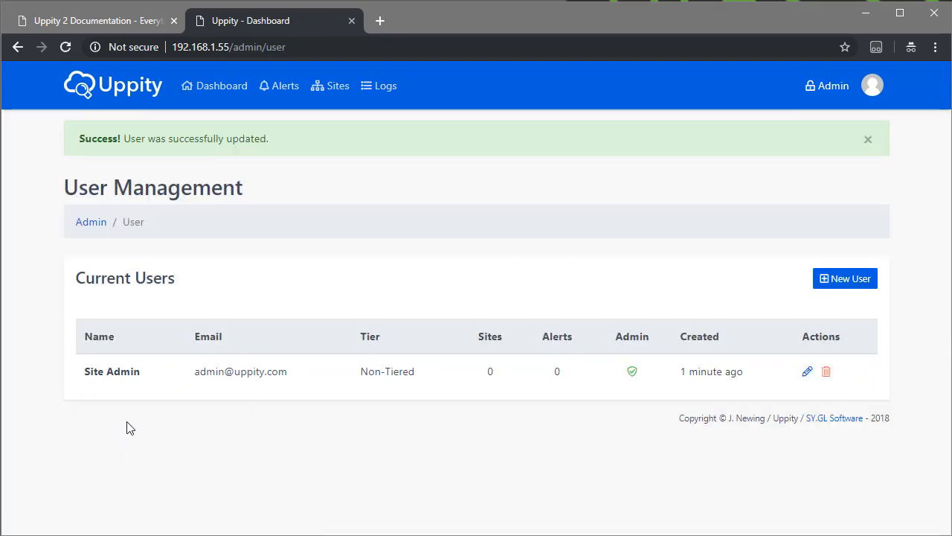